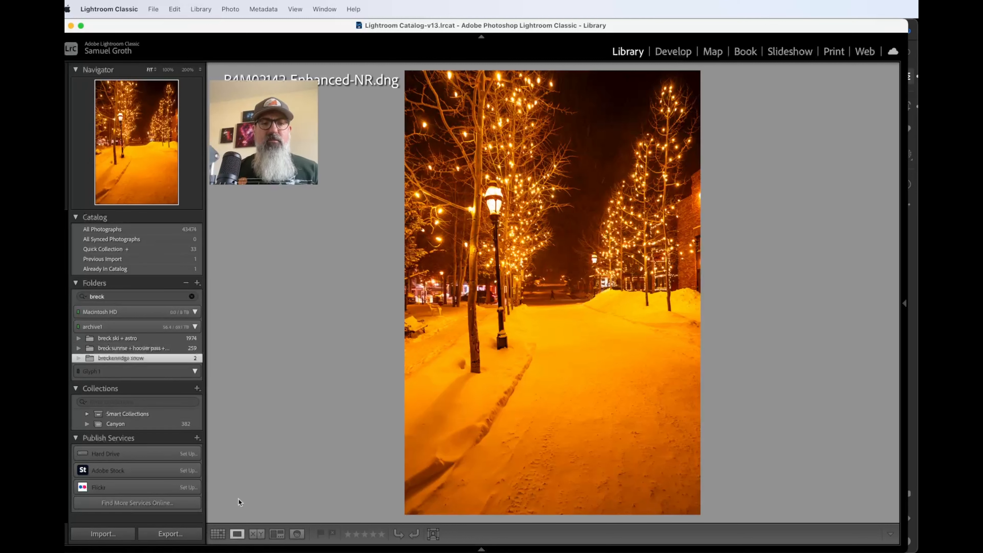
View the snowy street photo in the Library's Compare view, Loupe view and Grid view
click(256, 535)
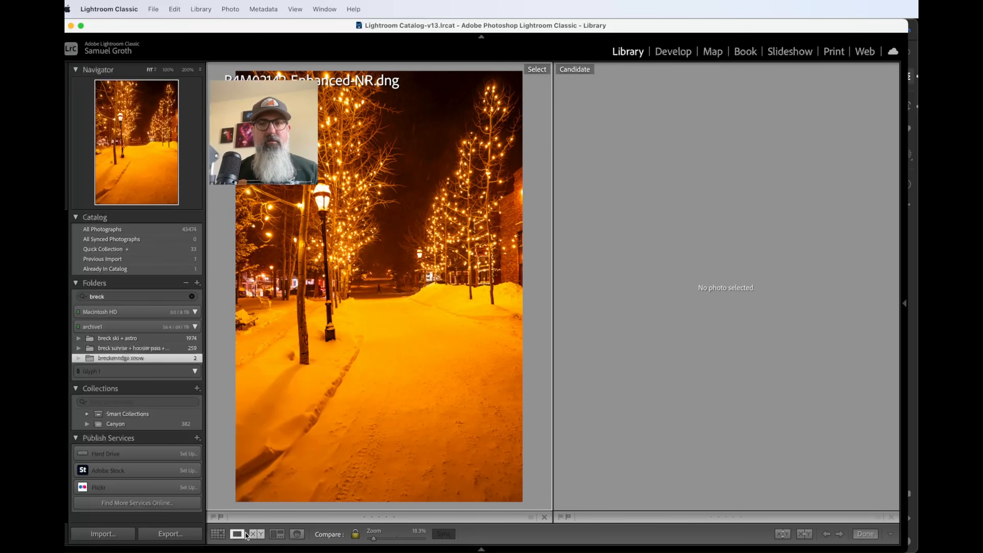
click(234, 534)
click(218, 534)
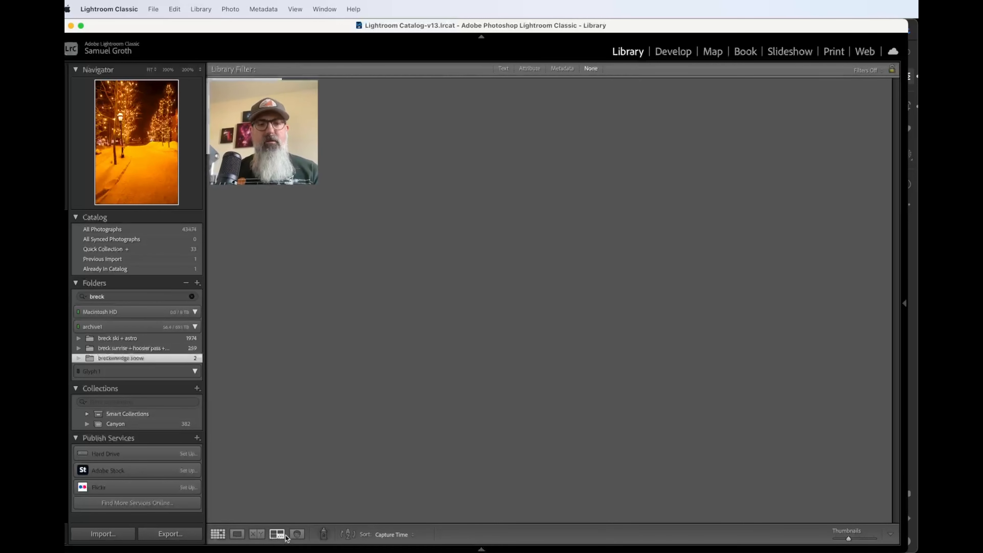
Open the photo in the Develop module and look over the Collections, Basic and Tone Curve sections
click(683, 52)
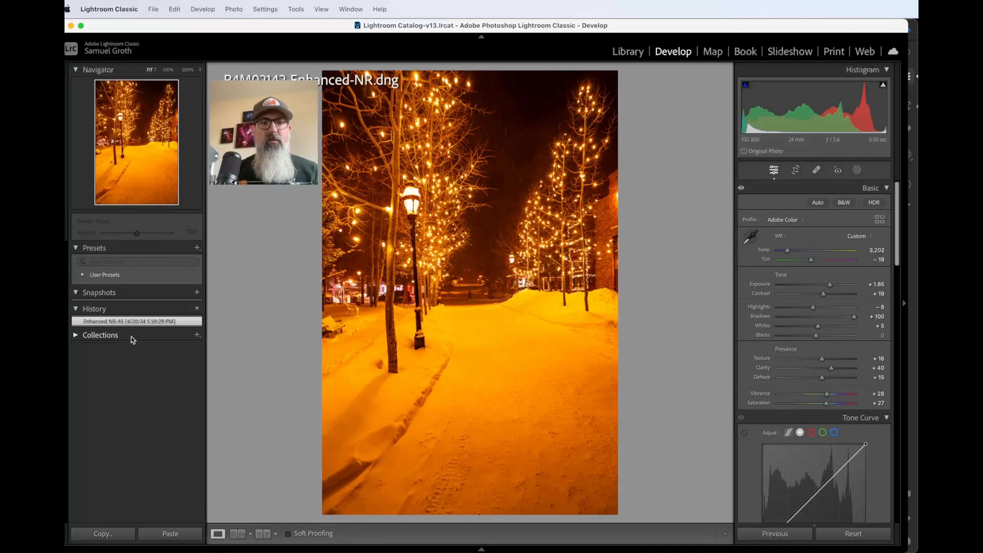
click(96, 335)
click(97, 335)
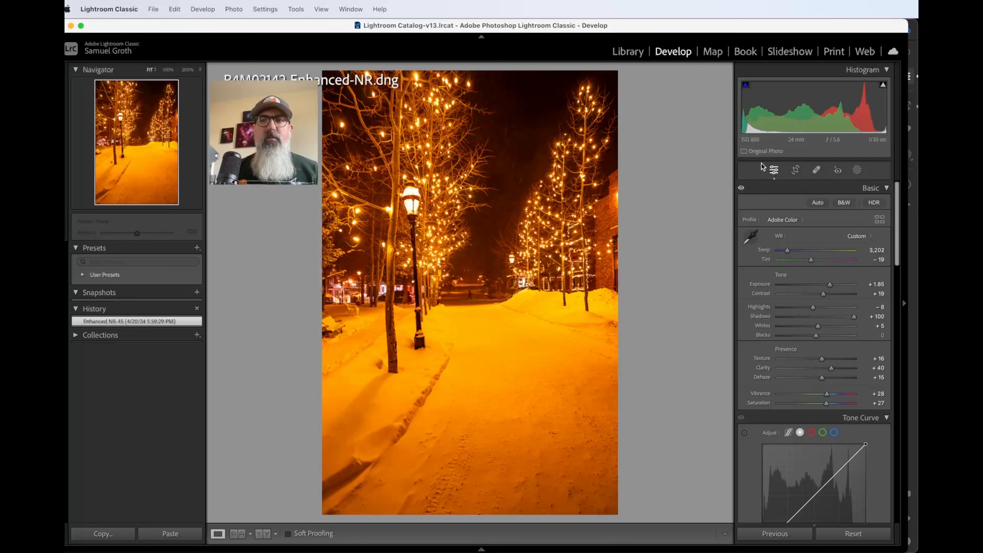
scroll(836, 239, down, 1)
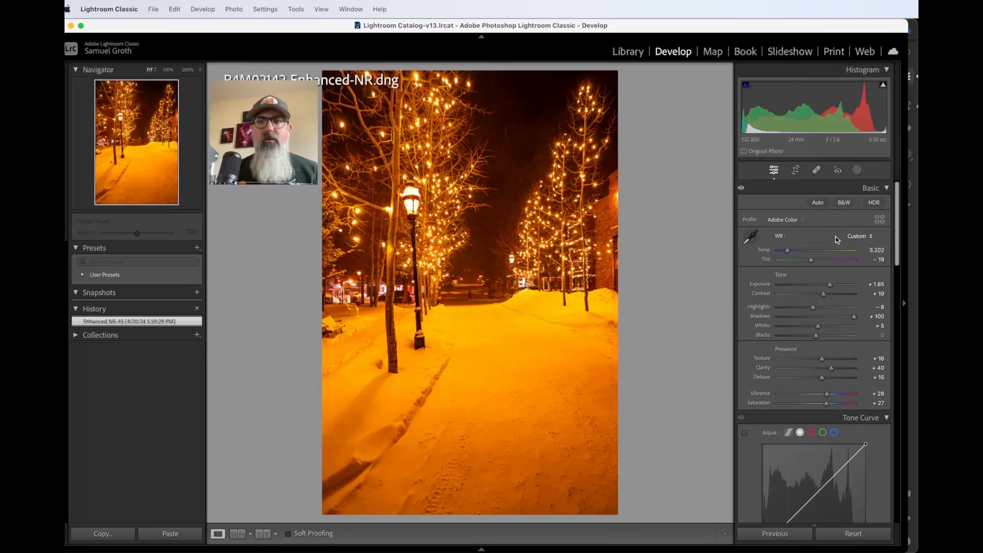
scroll(786, 286, down, 6)
scroll(786, 285, down, 8)
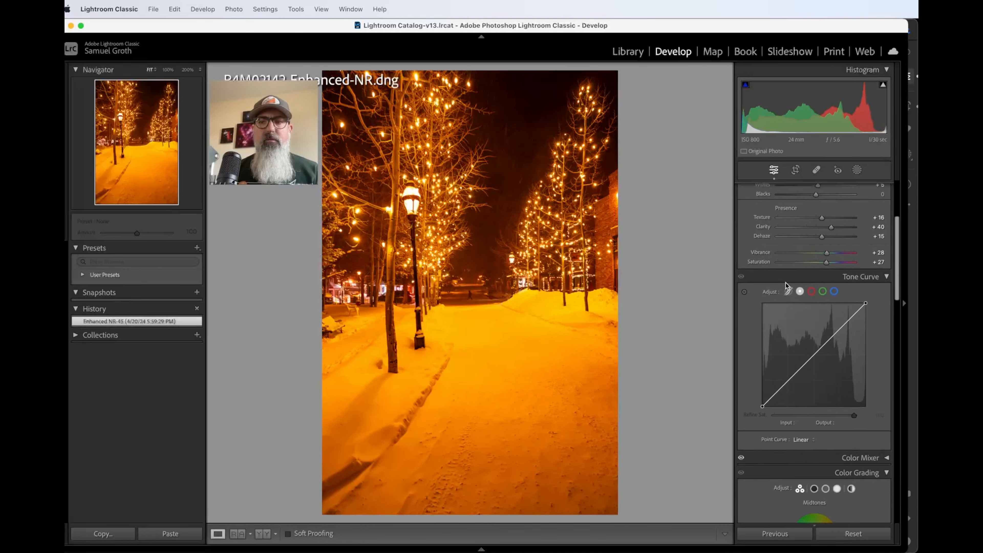
scroll(785, 285, up, 15)
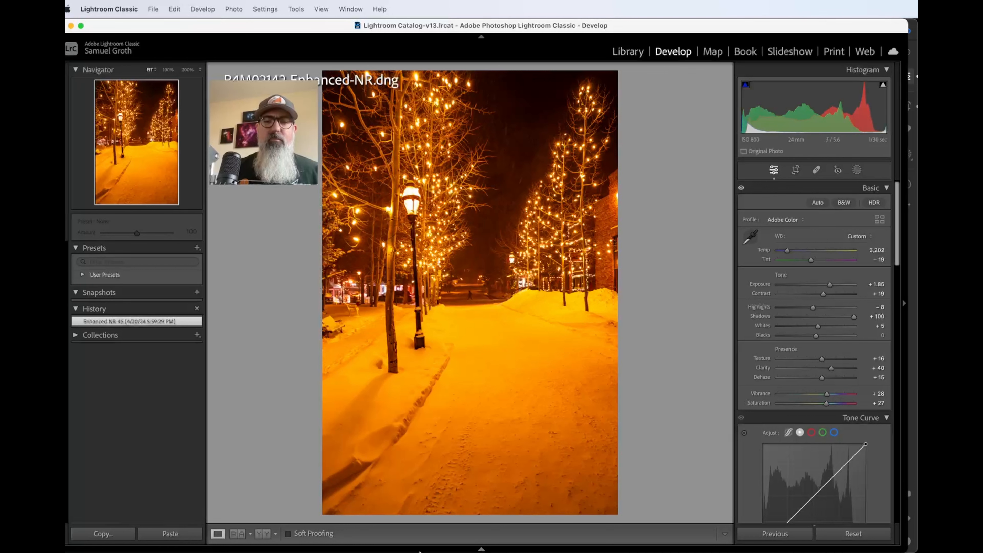
Switch to Adobe Lightroom and show the sidebar with the cloud photos and albums
mouse_move(481, 548)
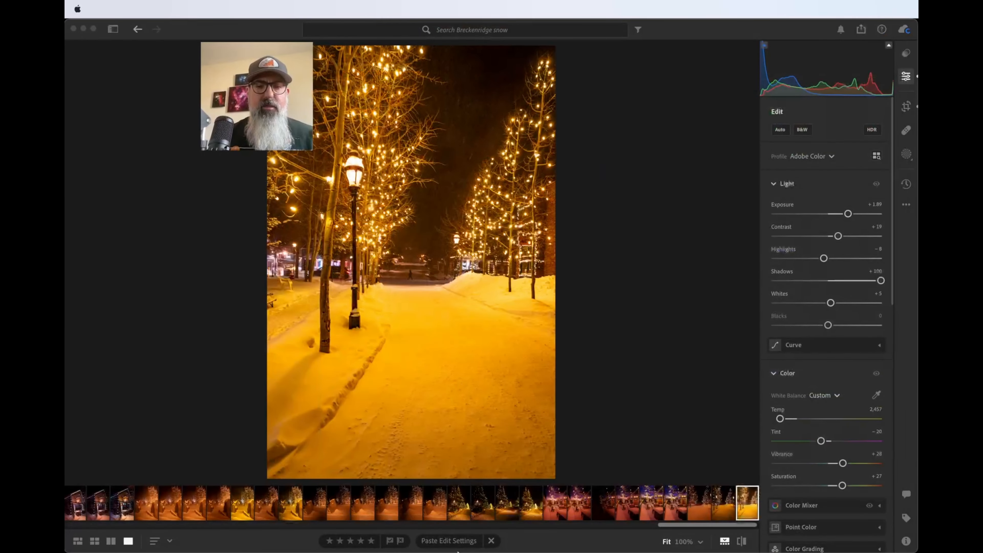
click(368, 535)
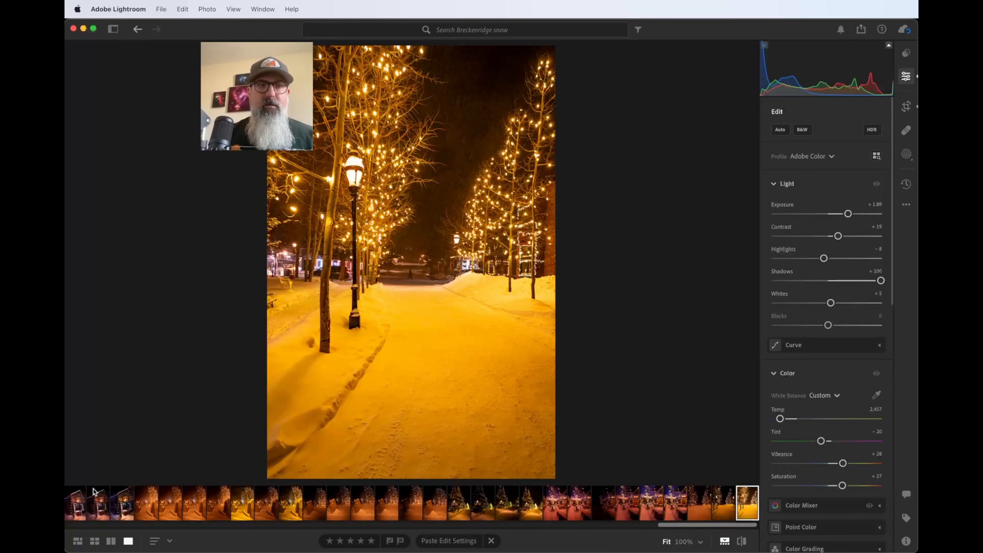
click(113, 29)
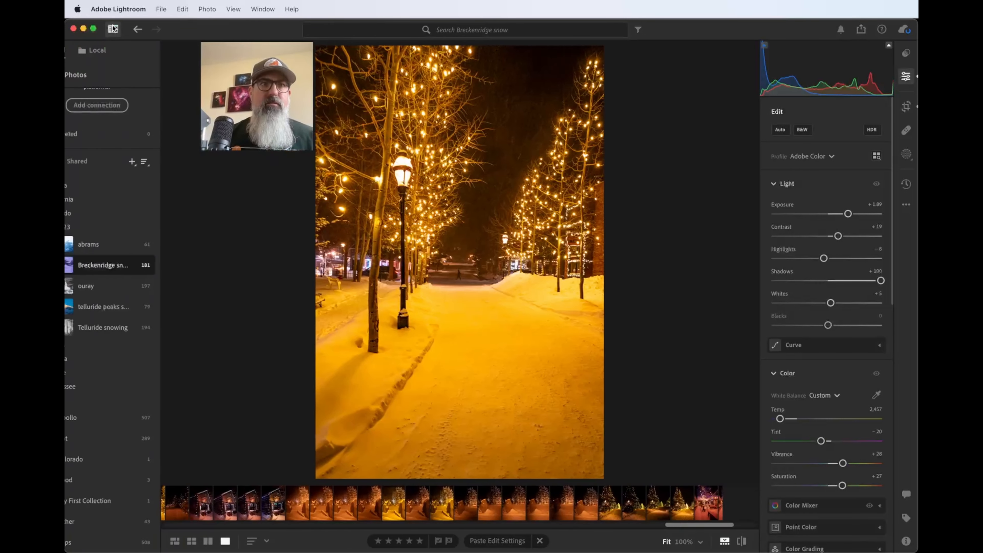
Look through the cloud library sections and album folders, check the shared albums, and return to the album list
scroll(134, 158, up, 6)
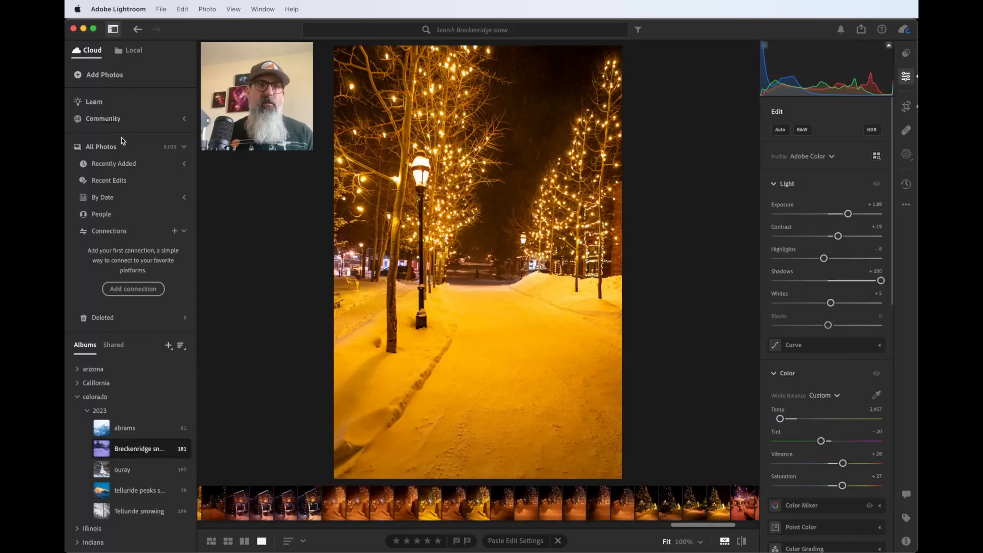
scroll(121, 282, down, 4)
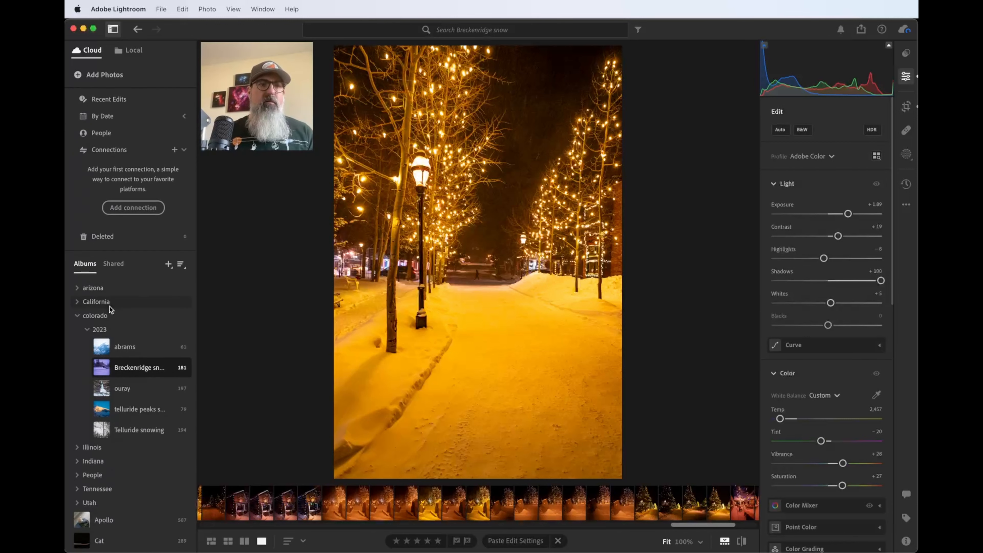
scroll(108, 306, down, 2)
scroll(124, 240, up, 5)
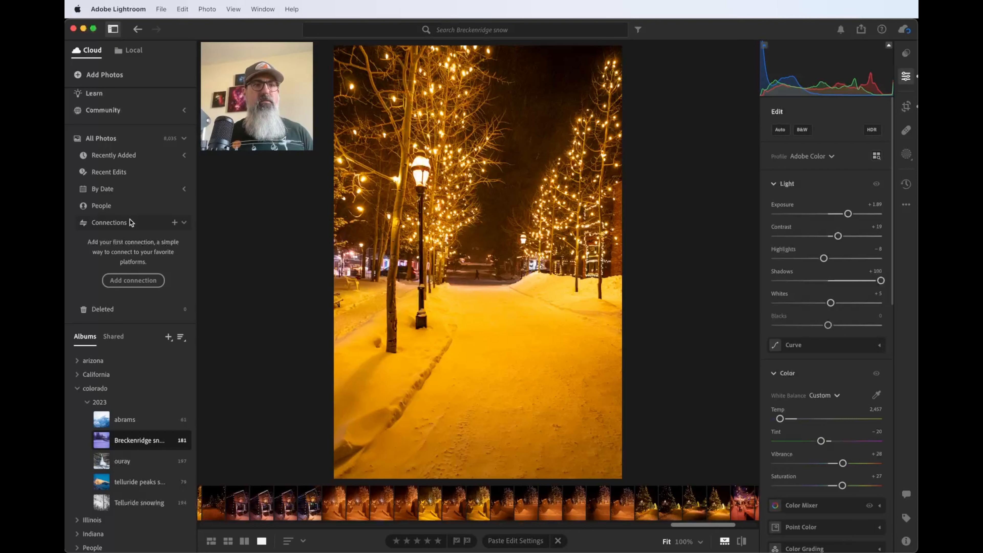
scroll(133, 399, down, 3)
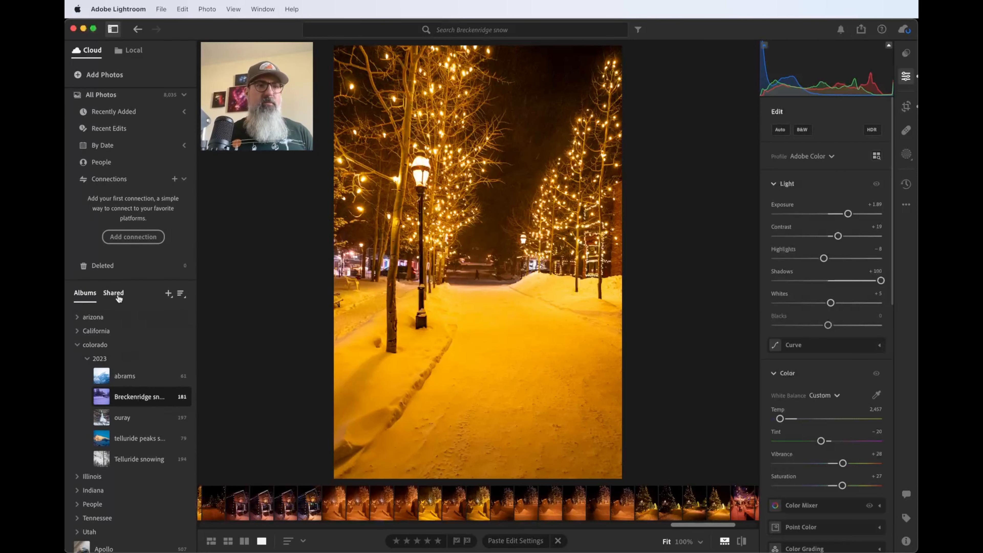
click(118, 298)
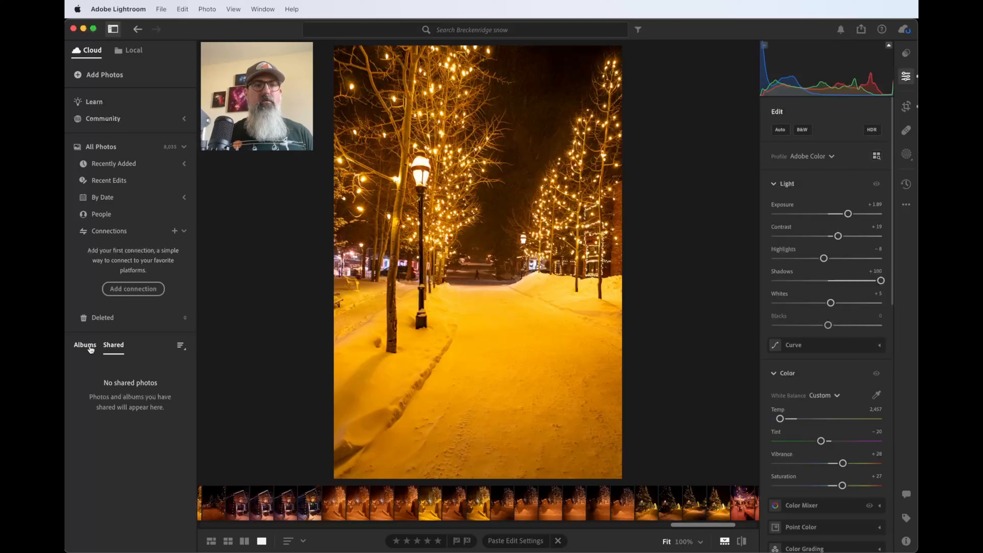
click(91, 348)
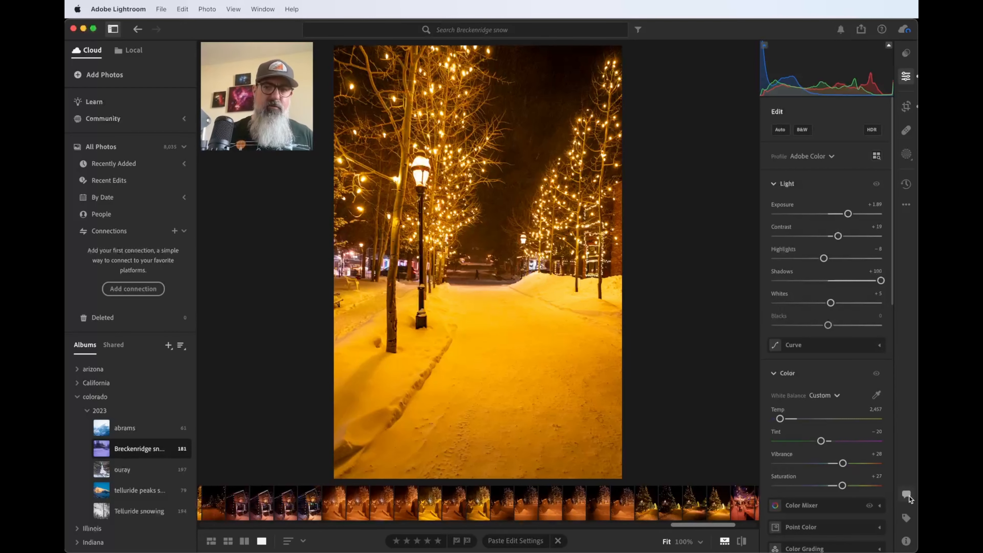
Look at the photo's likes and comments, and close the activity view
click(906, 495)
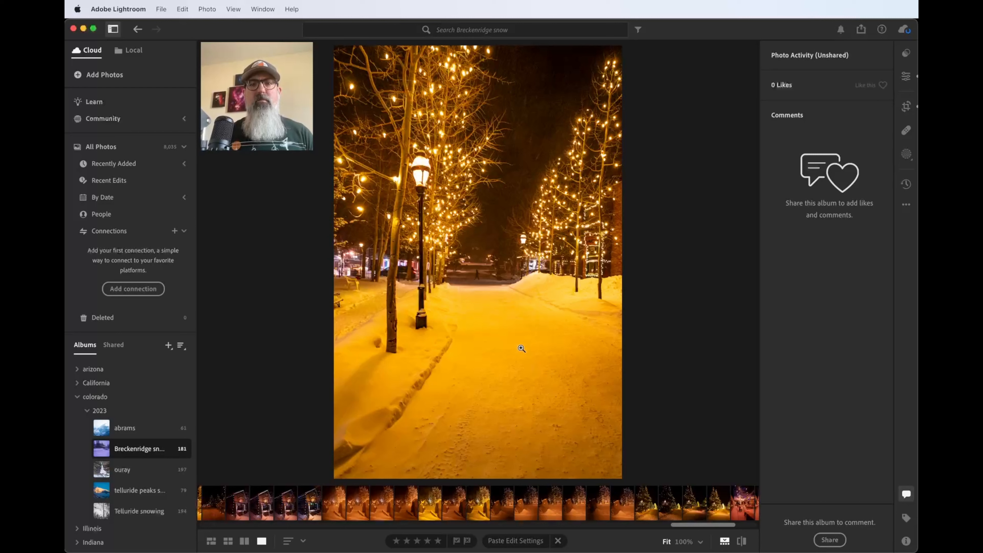
click(906, 494)
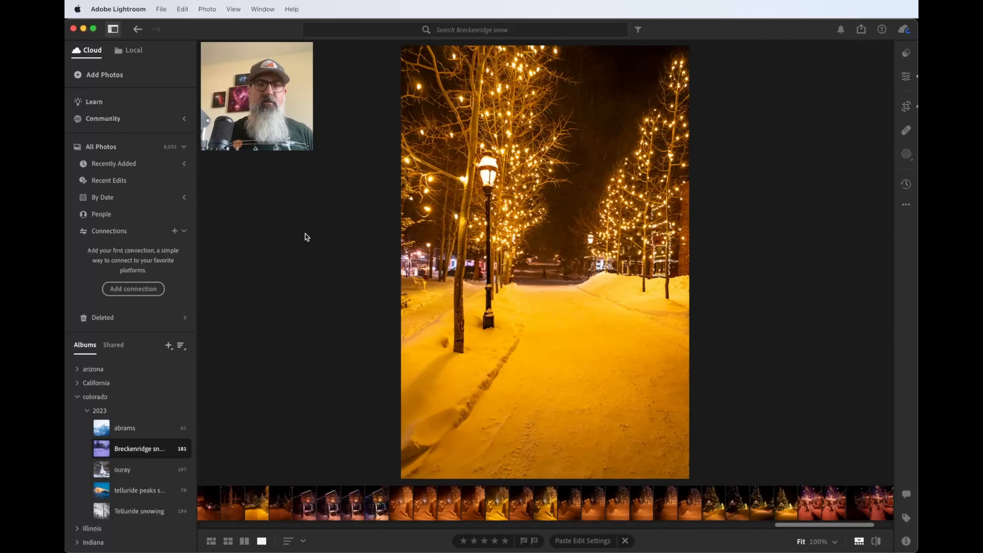
Look through the full album list once more and hide the sidebar
scroll(155, 339, down, 1)
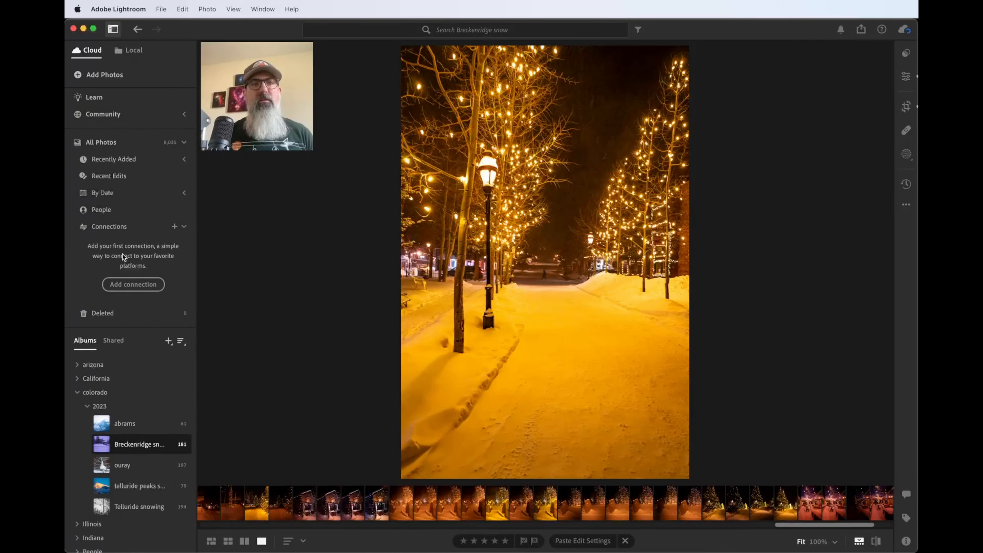
scroll(123, 257, down, 2)
scroll(123, 257, down, 8)
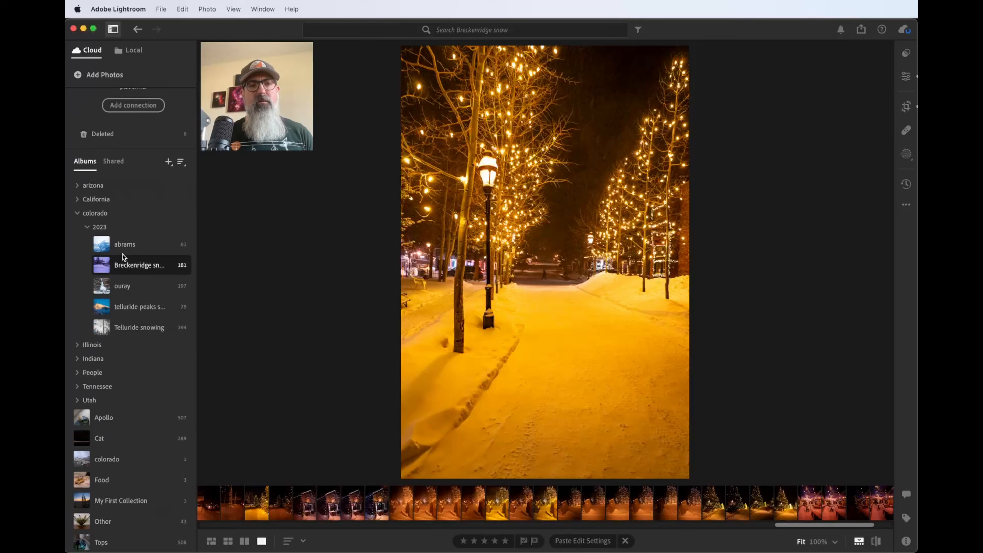
scroll(123, 257, up, 8)
scroll(123, 257, down, 3)
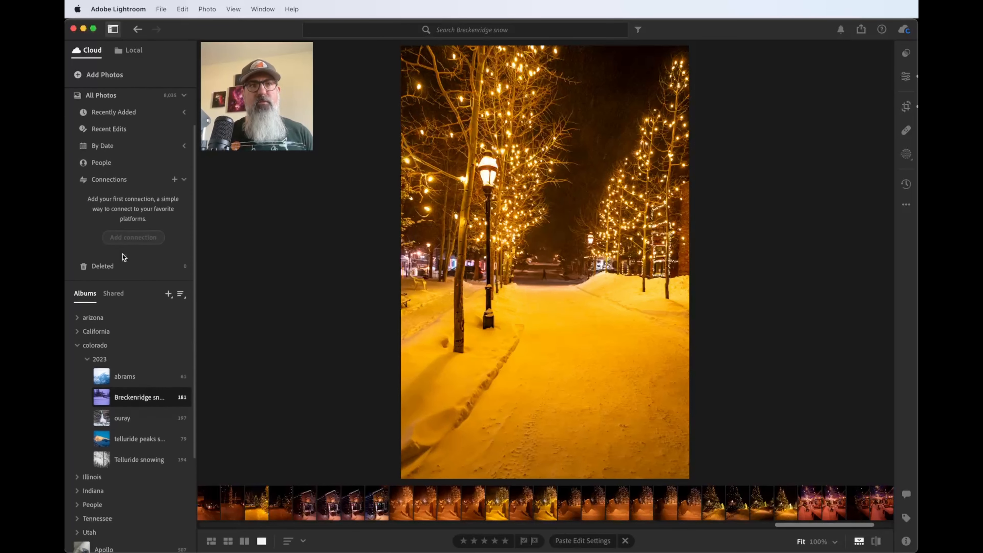
scroll(123, 257, down, 6)
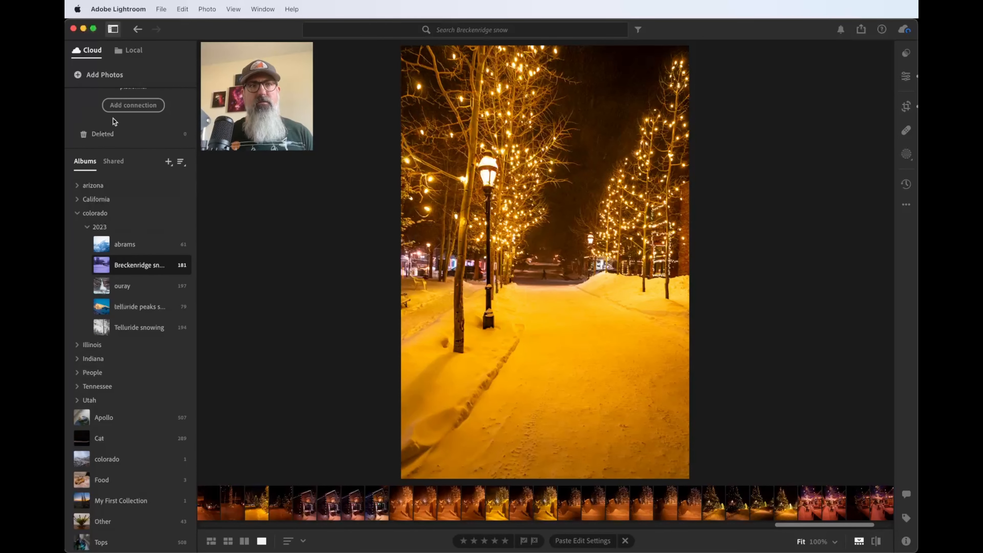
click(112, 30)
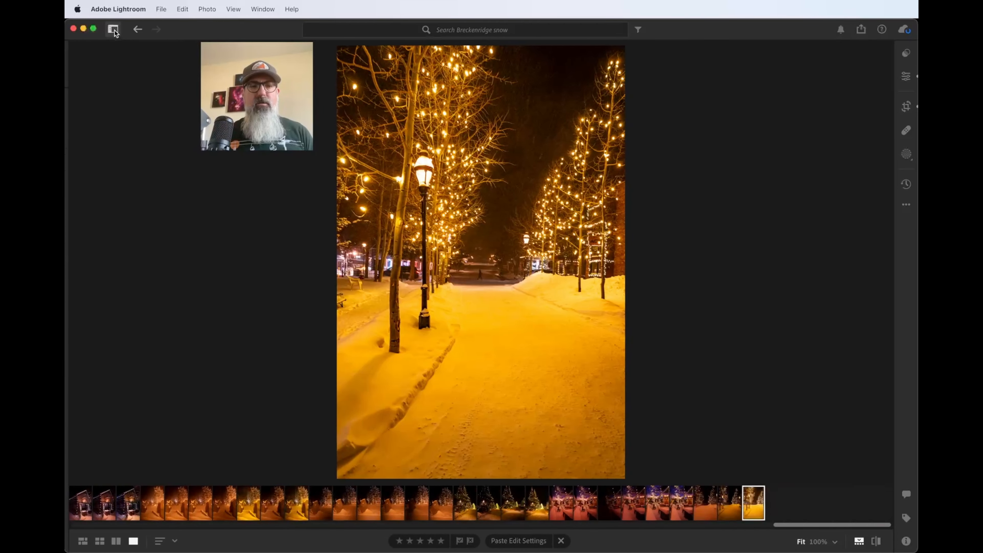
click(114, 30)
click(114, 30)
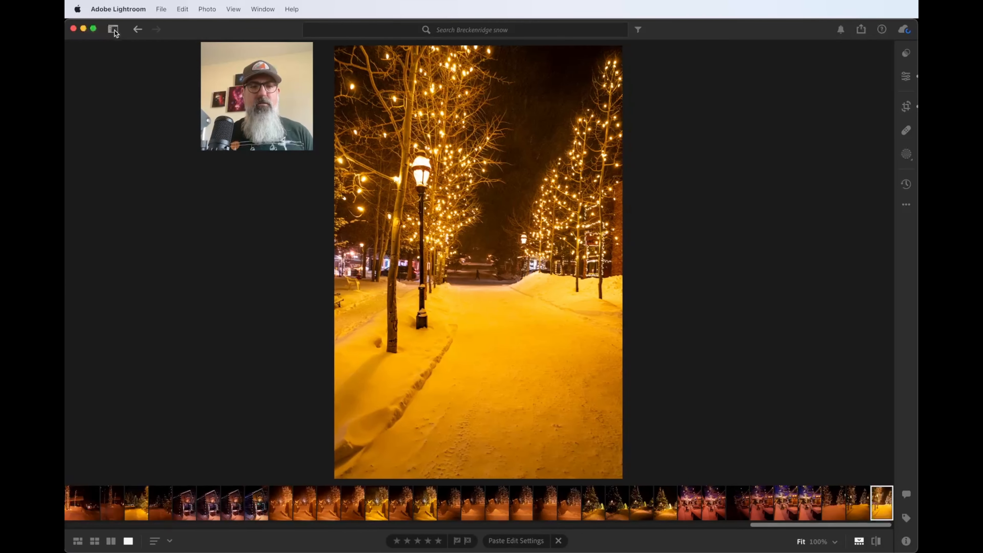
View the Breckenridge snow album in Compare, square grid and photo grid layouts, and return to the Detail view
click(111, 541)
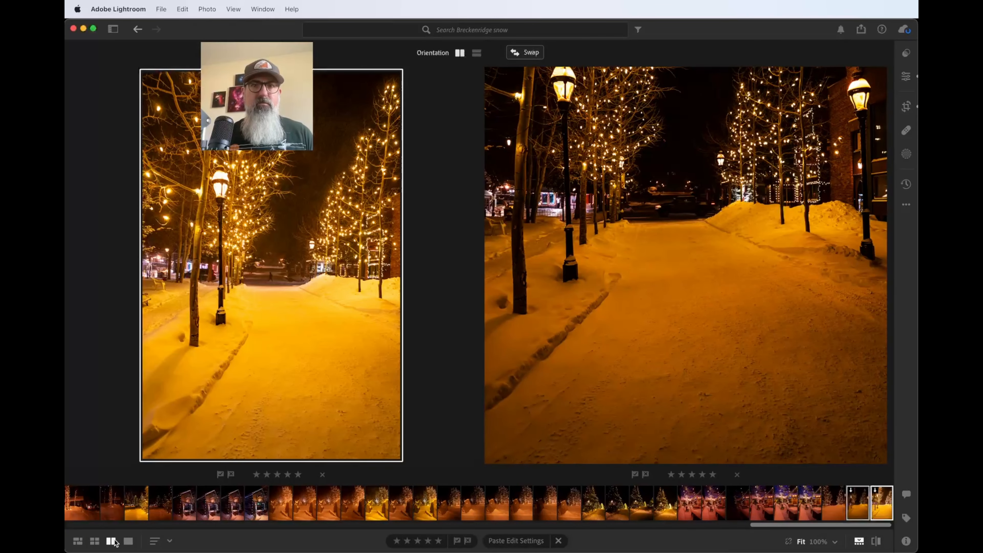
click(97, 541)
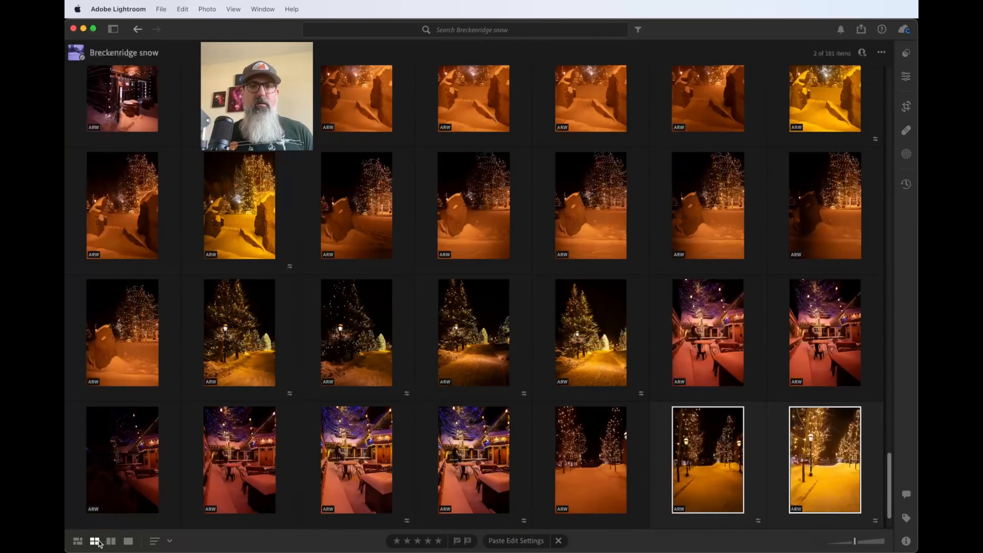
click(78, 543)
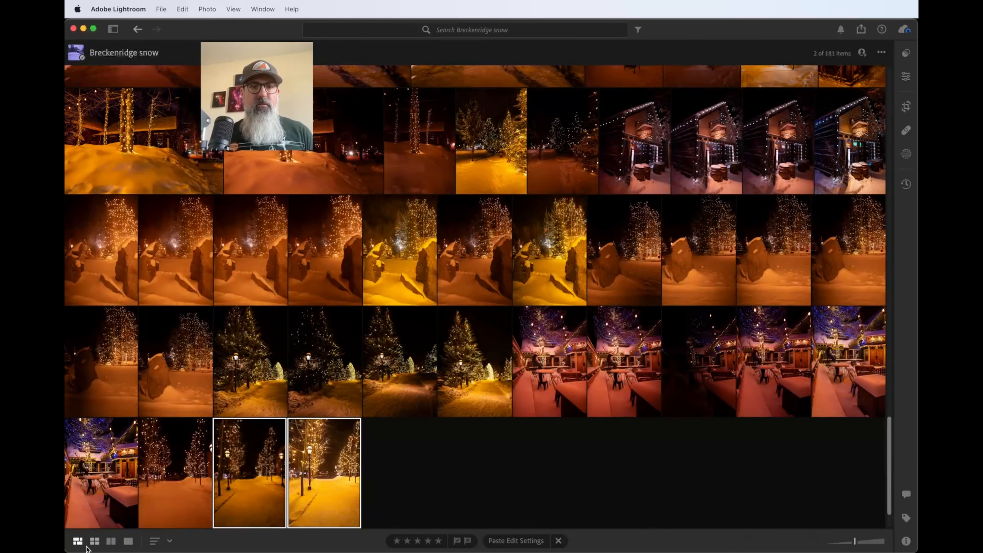
click(94, 541)
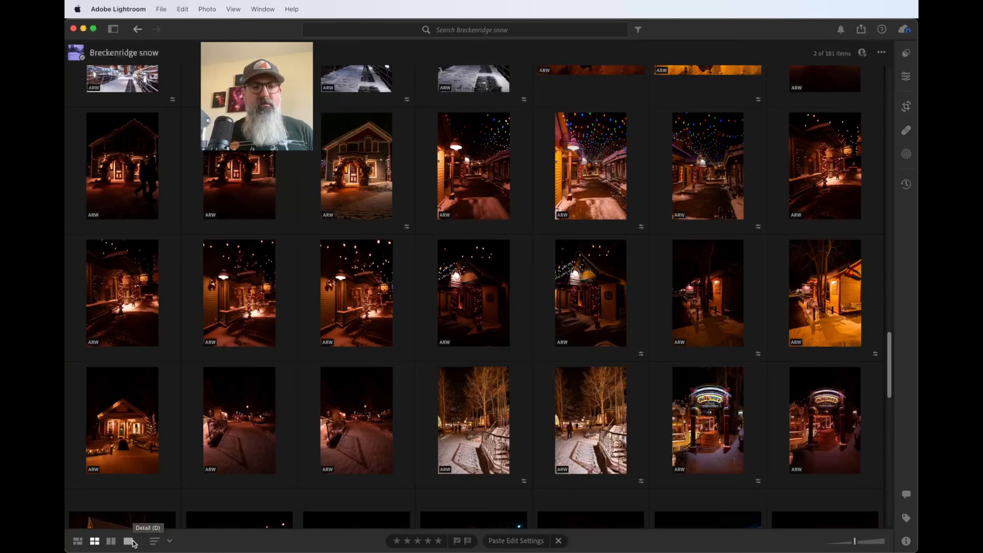
click(128, 541)
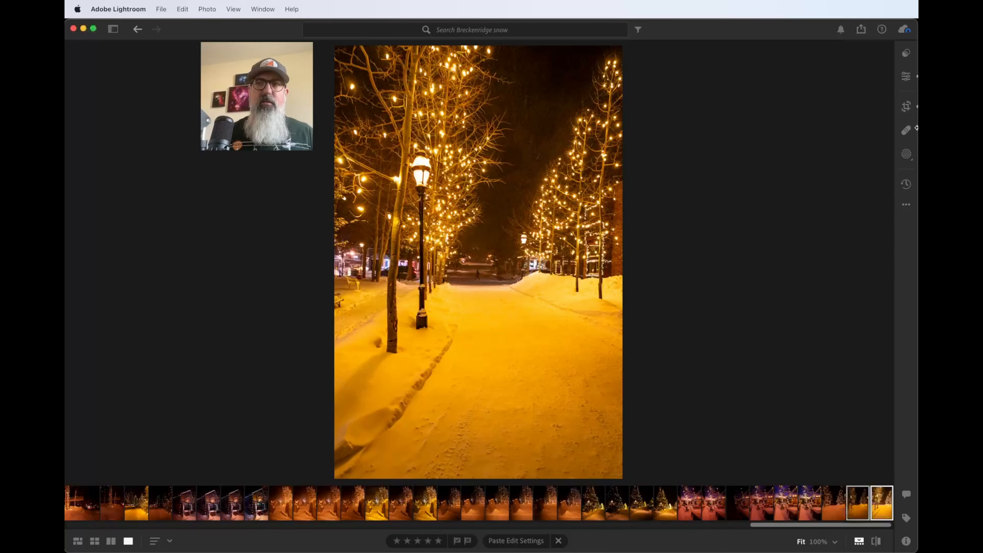
Open the presets and browse the user's own, Recommended and Premium collections
click(906, 53)
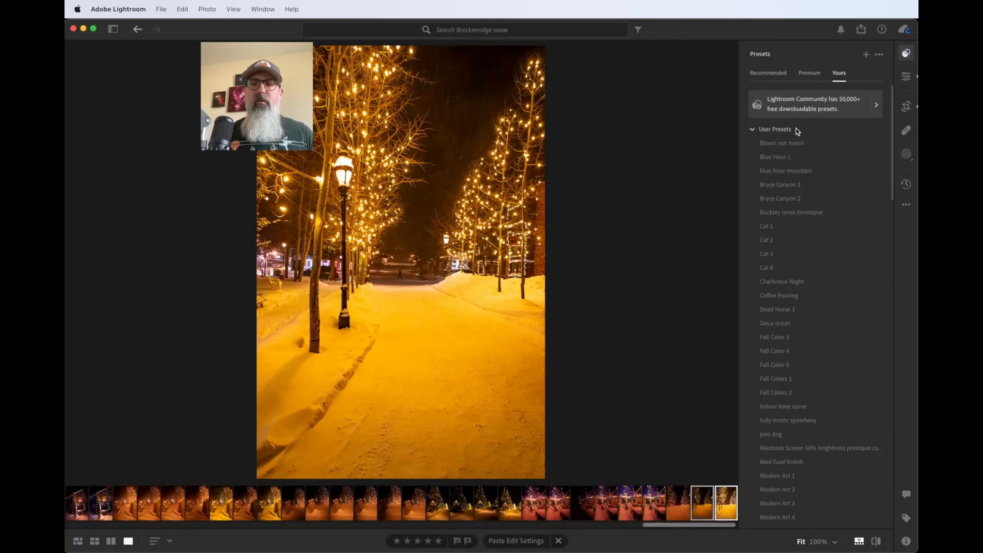
click(794, 139)
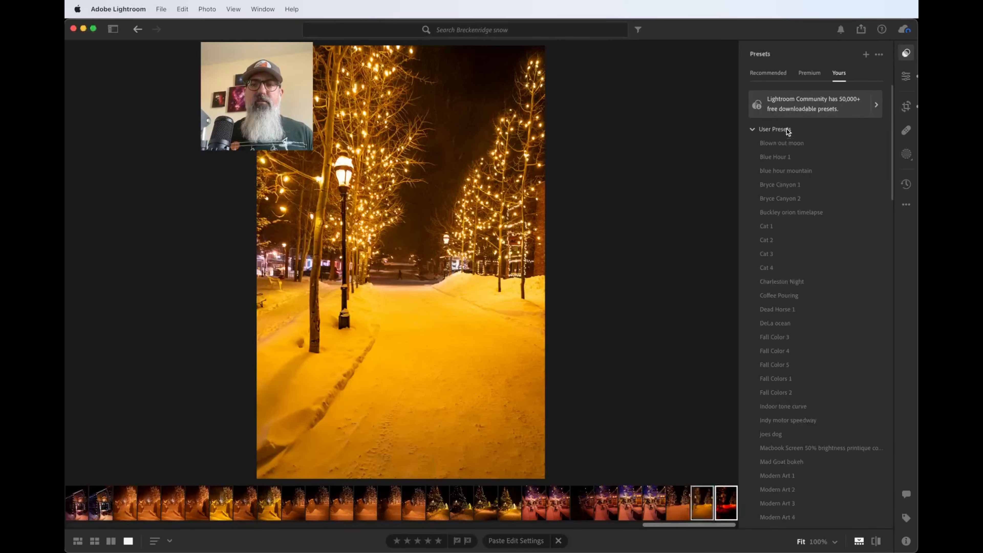
scroll(785, 231, down, 2)
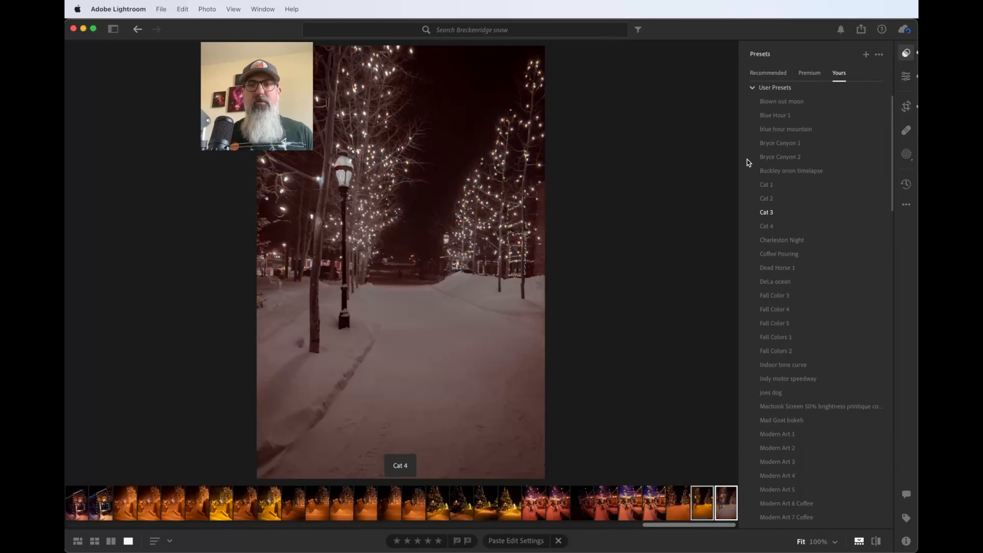
click(809, 72)
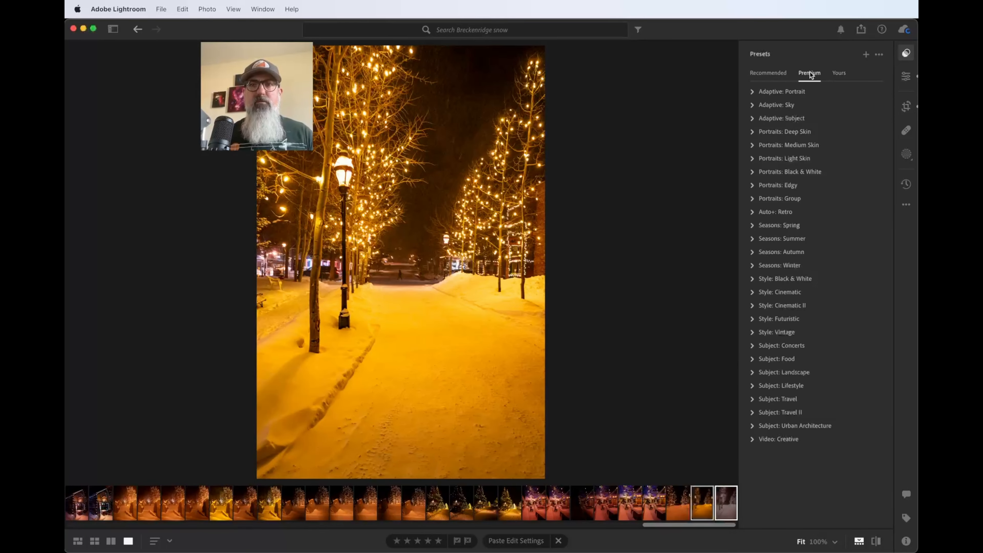
click(782, 73)
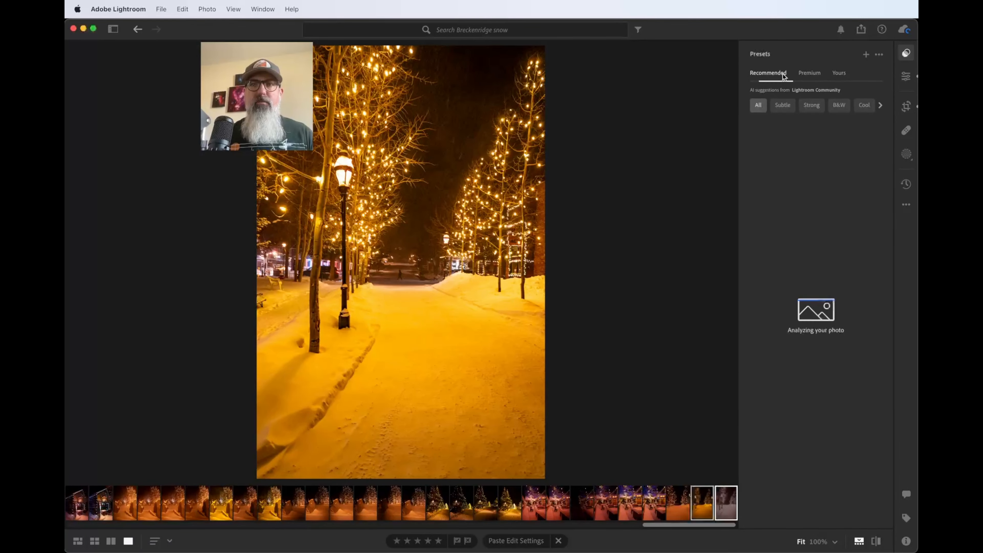
click(808, 73)
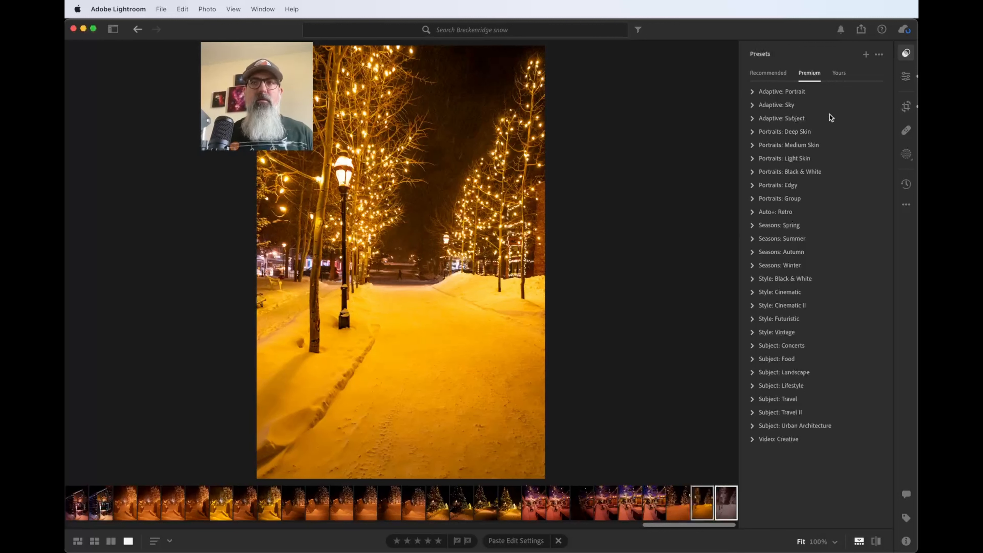
Show the Edit controls in place of the presets and look through the Light, Color, Effects, Detail and Optics sections
click(911, 78)
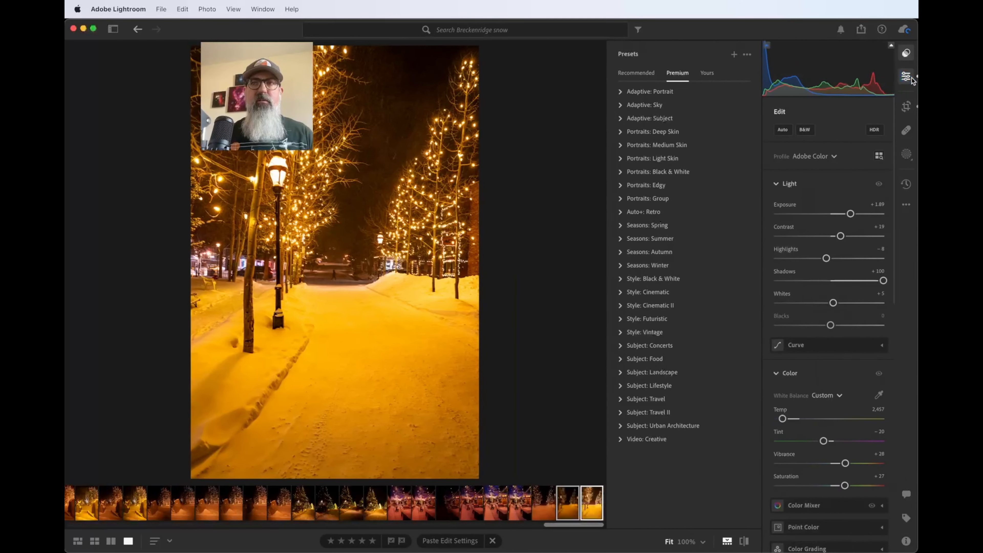
click(904, 55)
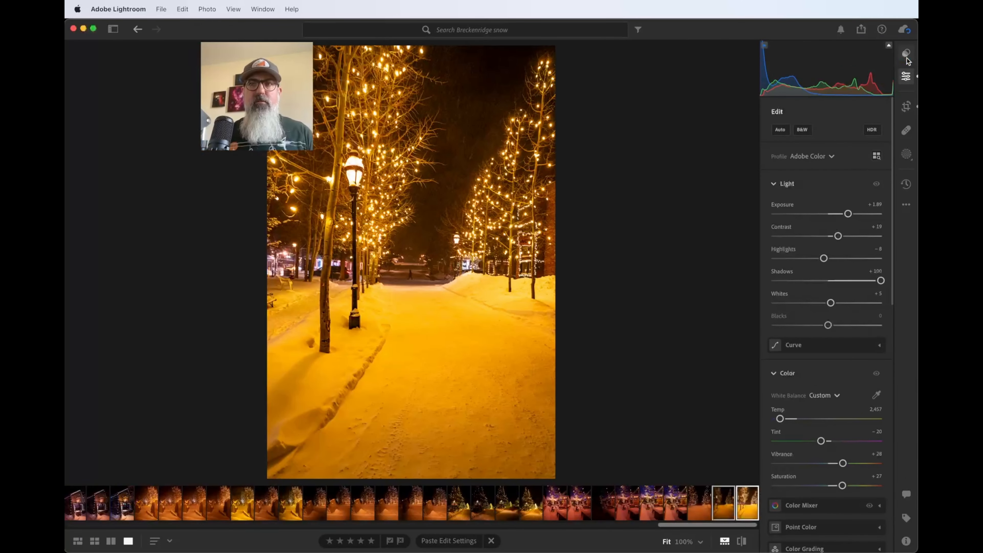
scroll(843, 225, down, 3)
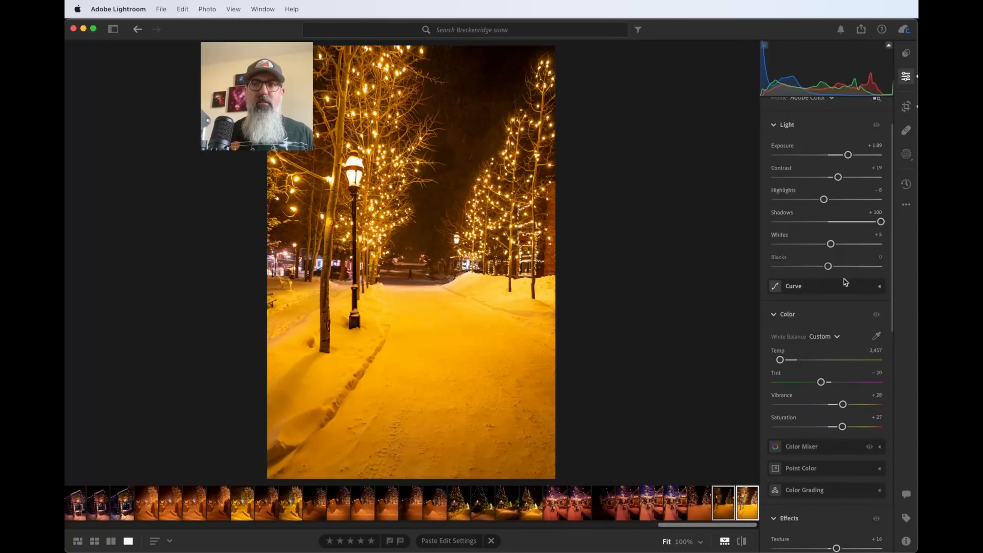
scroll(828, 267, down, 2)
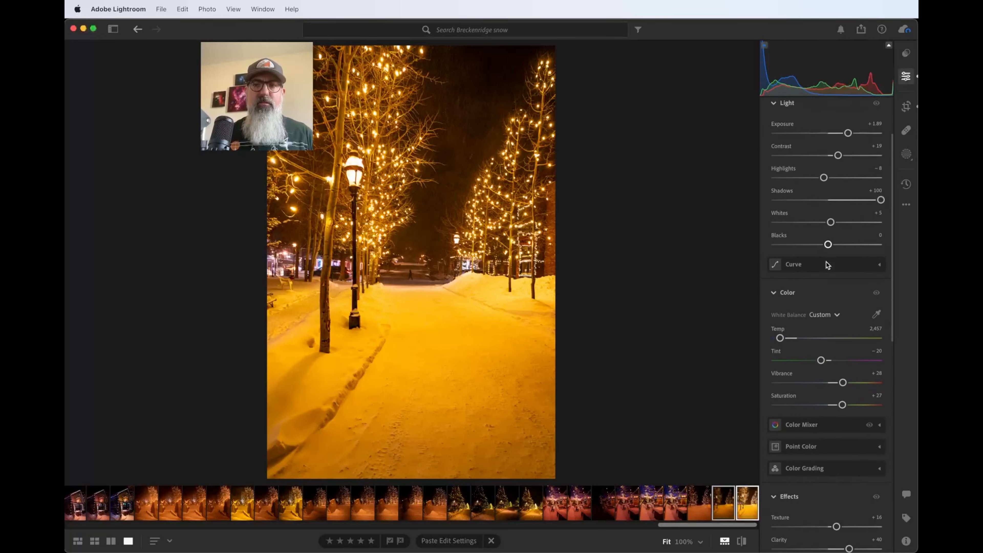
scroll(828, 278, up, 3)
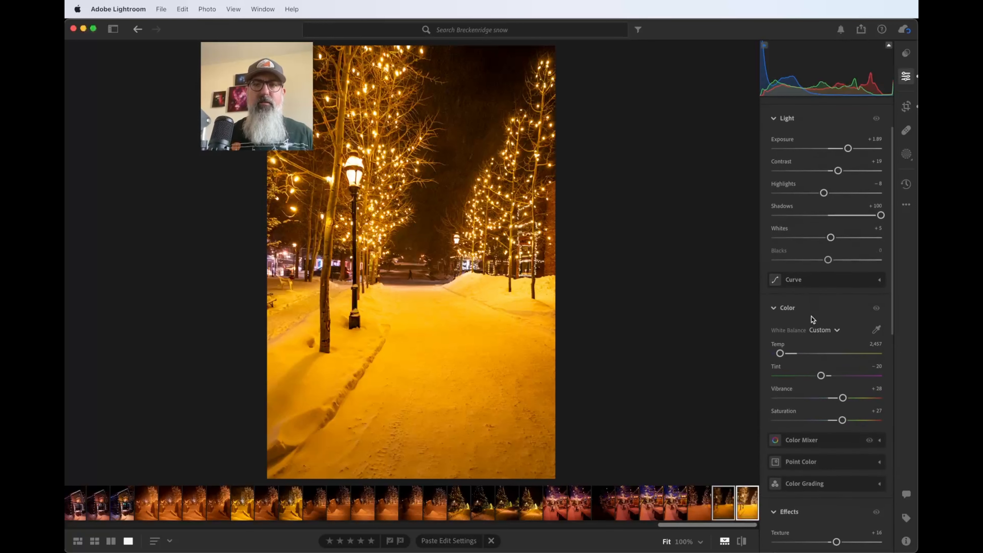
scroll(807, 301, down, 8)
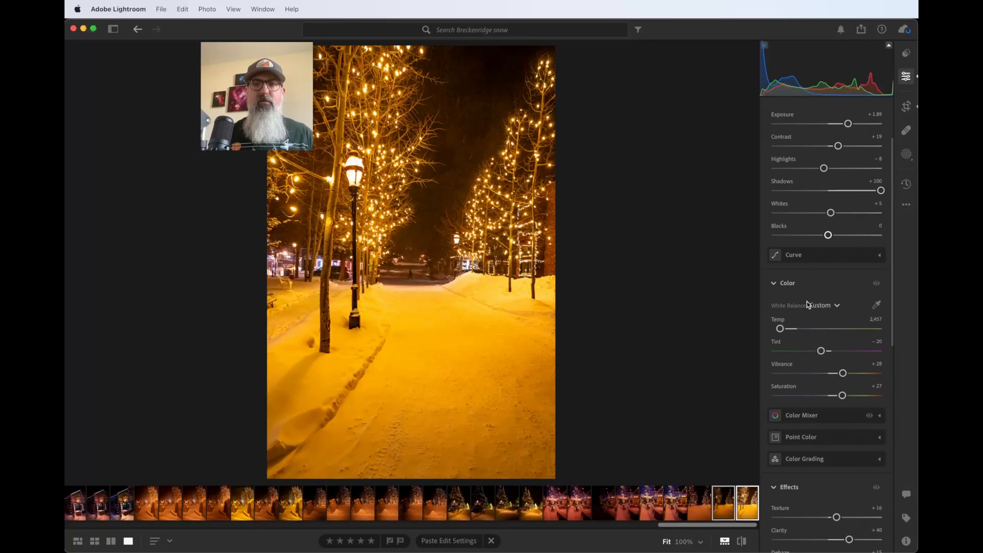
scroll(807, 301, up, 6)
scroll(807, 302, down, 12)
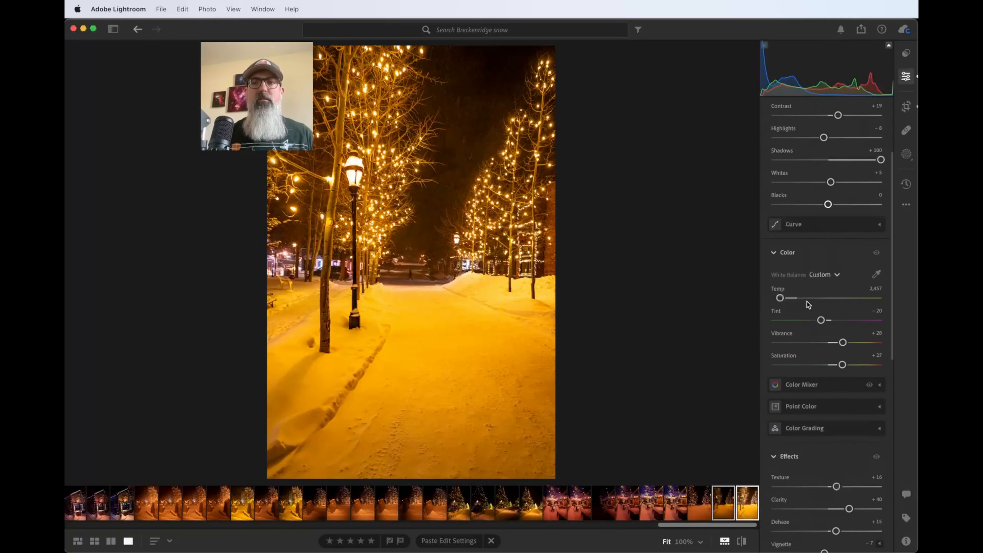
scroll(807, 301, down, 9)
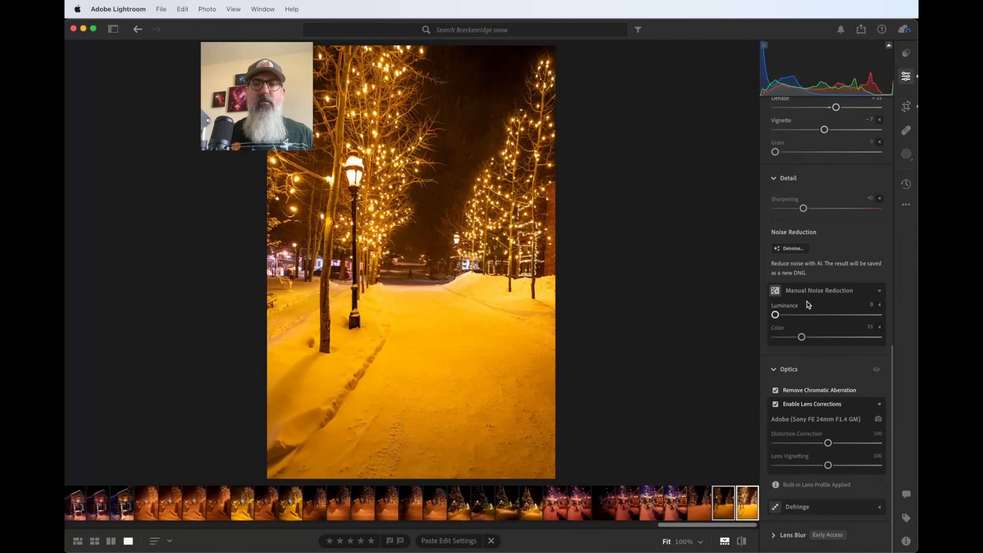
scroll(807, 301, up, 4)
scroll(807, 301, up, 15)
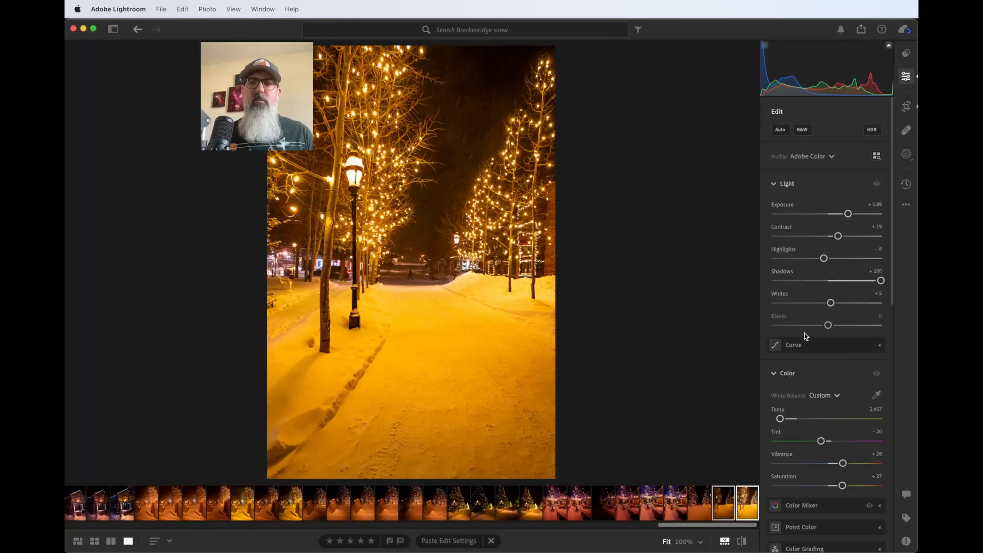
scroll(804, 333, down, 2)
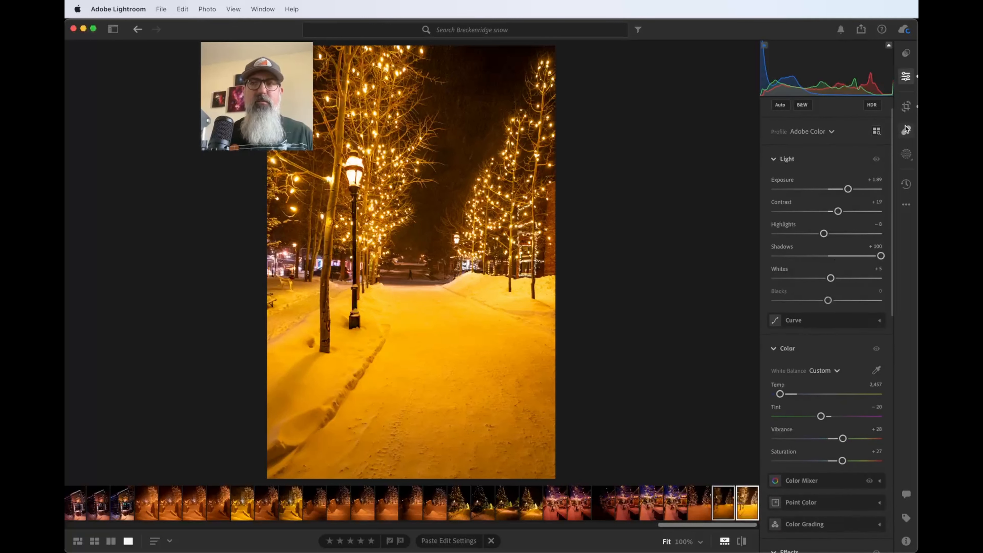
View the Crop, Healing and Masking tools for the snowy street photo
click(907, 108)
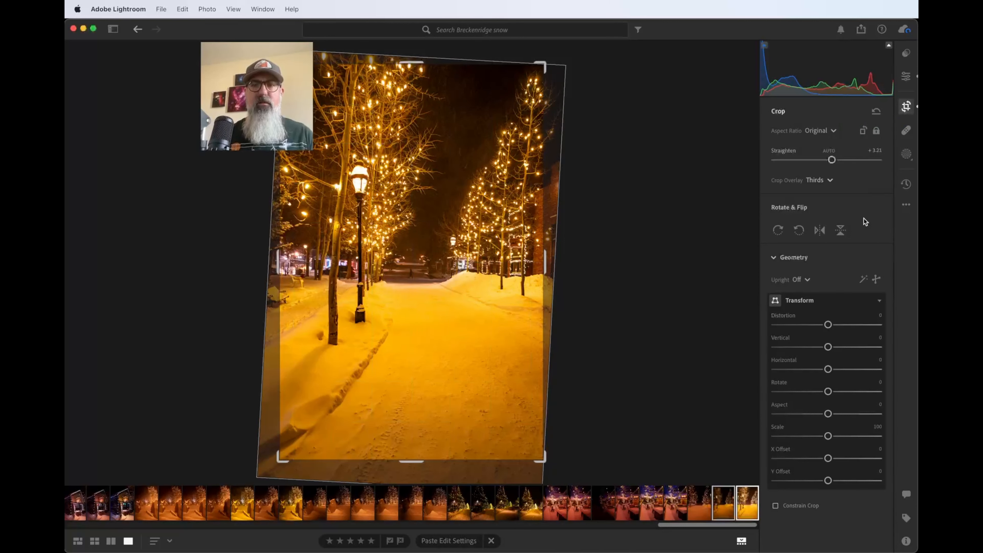
click(905, 131)
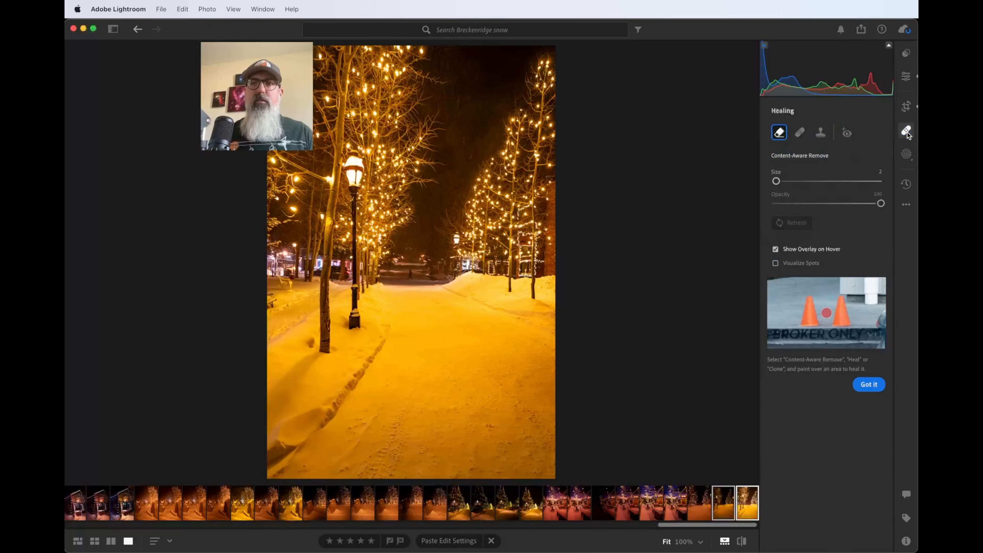
click(906, 155)
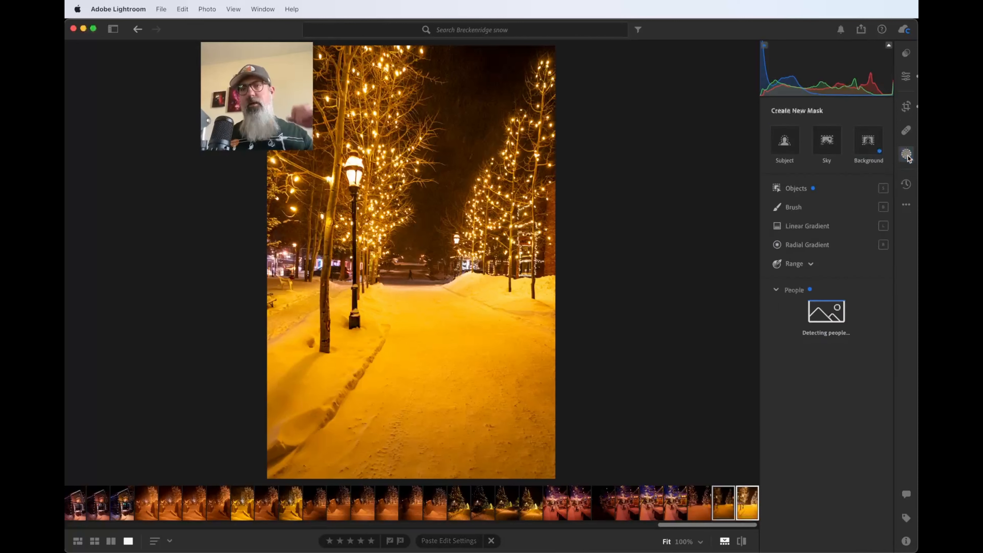
Preview a Feb 27, 2024, 11:18 pm version, look at the additional edit options, and return to the Edit controls
click(904, 181)
click(834, 175)
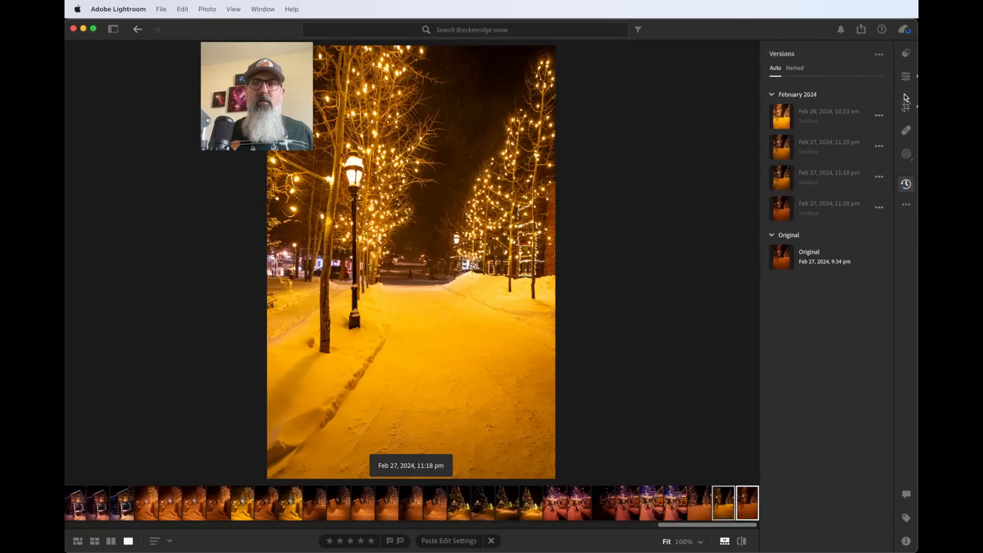
click(905, 207)
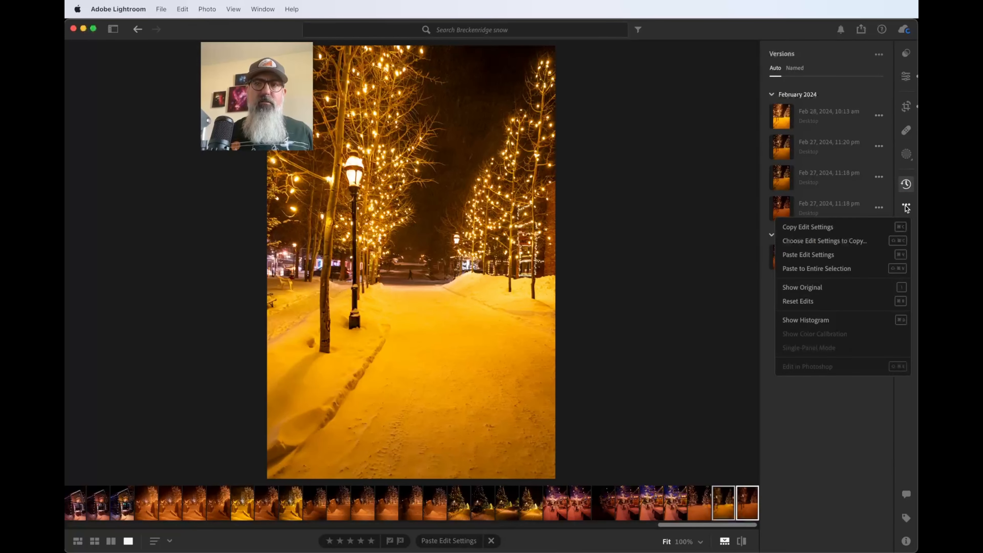
click(906, 206)
click(905, 77)
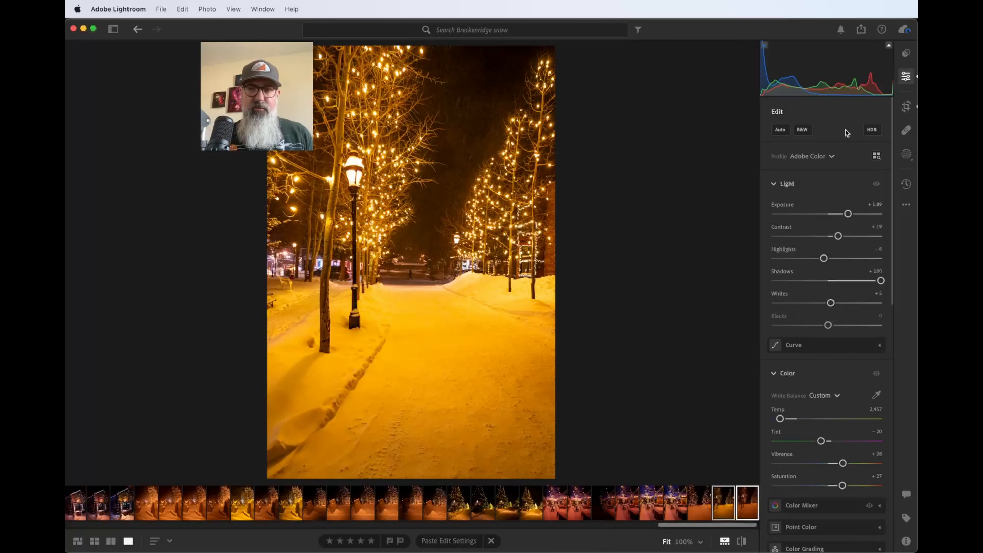
View the notifications, the export and sharing options, and the cloud storage status, closing each one
click(839, 31)
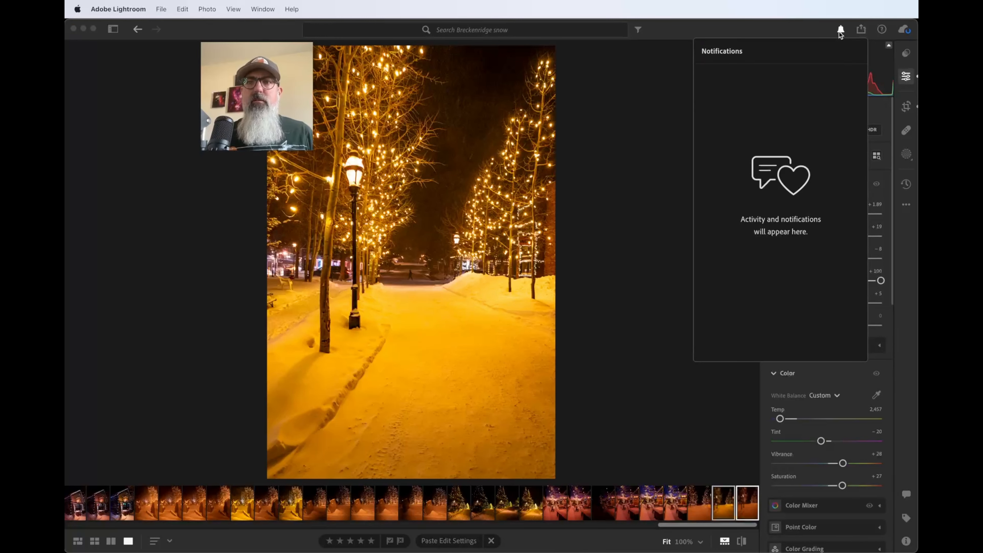
click(838, 32)
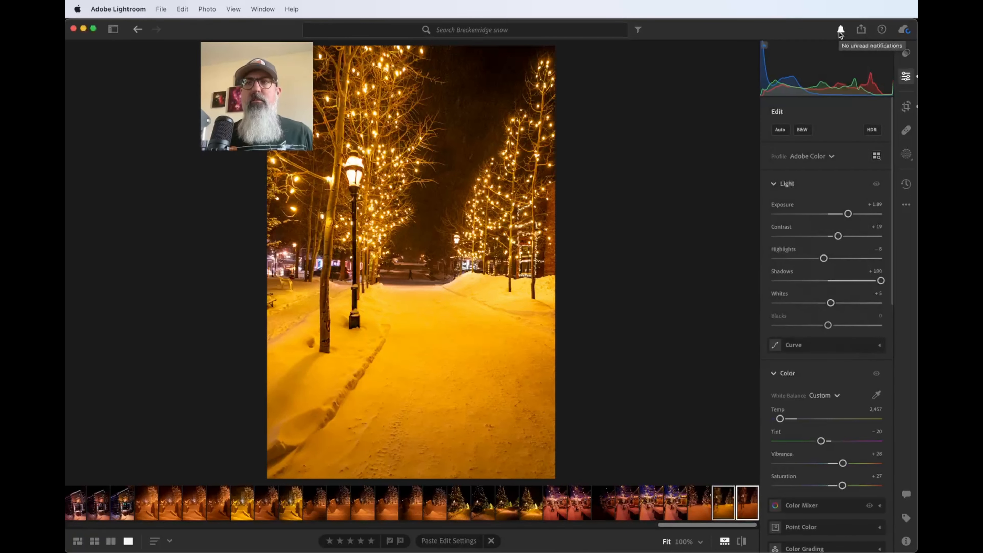
click(861, 31)
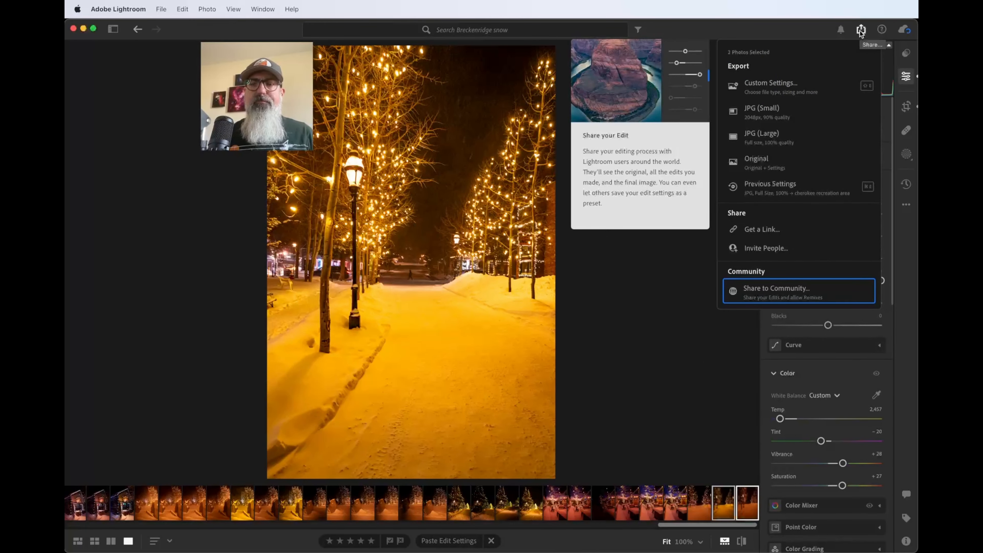
click(861, 31)
click(904, 29)
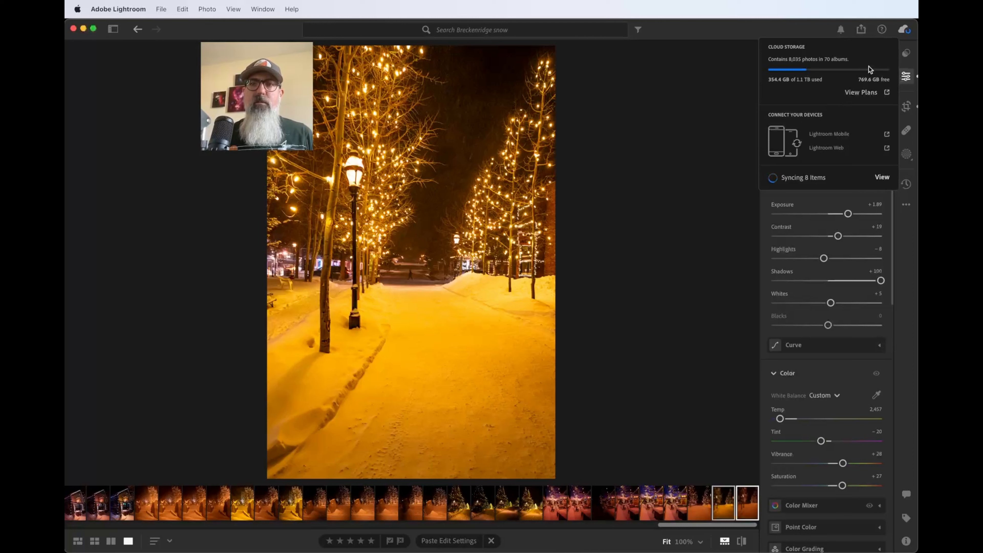
click(903, 31)
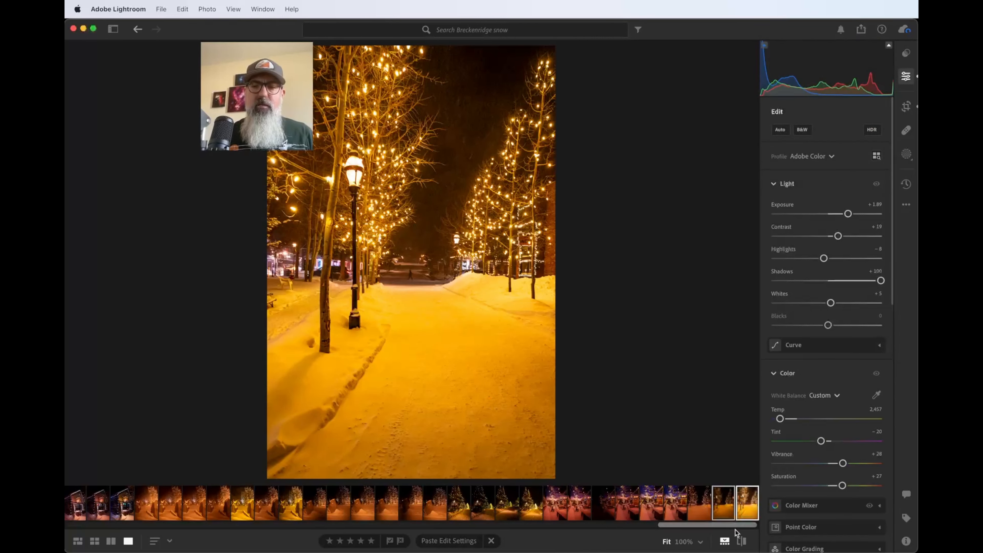
Hide the Edit controls and compare the original snowy street photo with its edited version
click(906, 76)
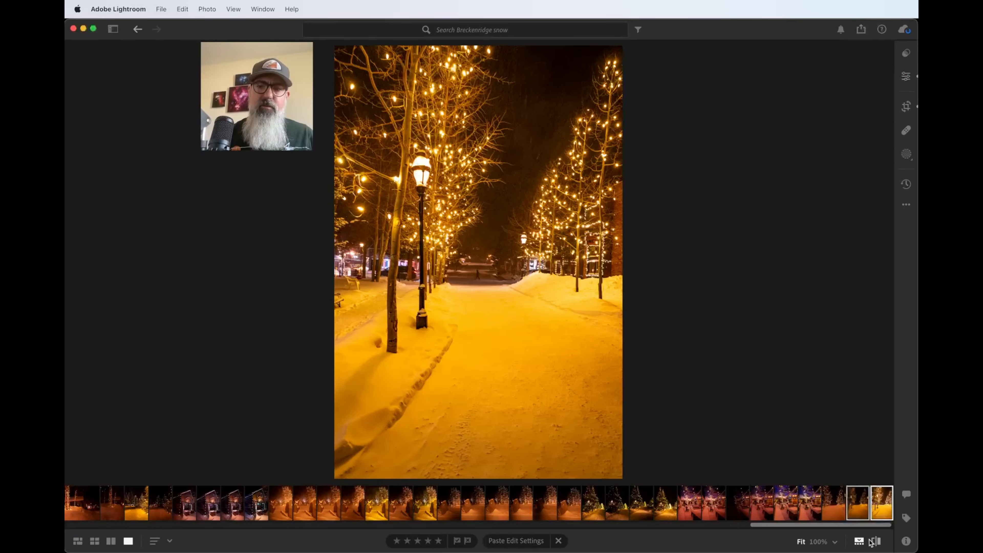
click(871, 542)
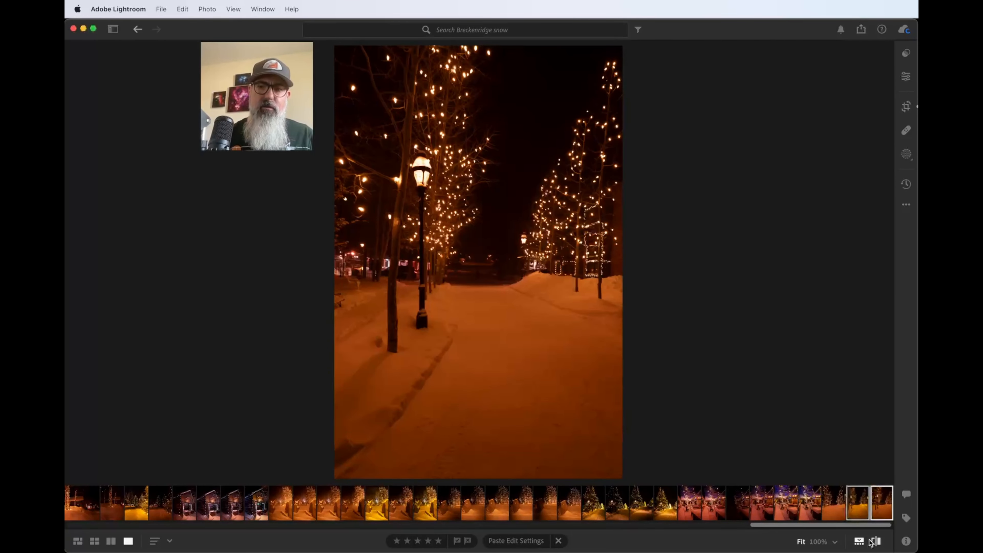
click(871, 542)
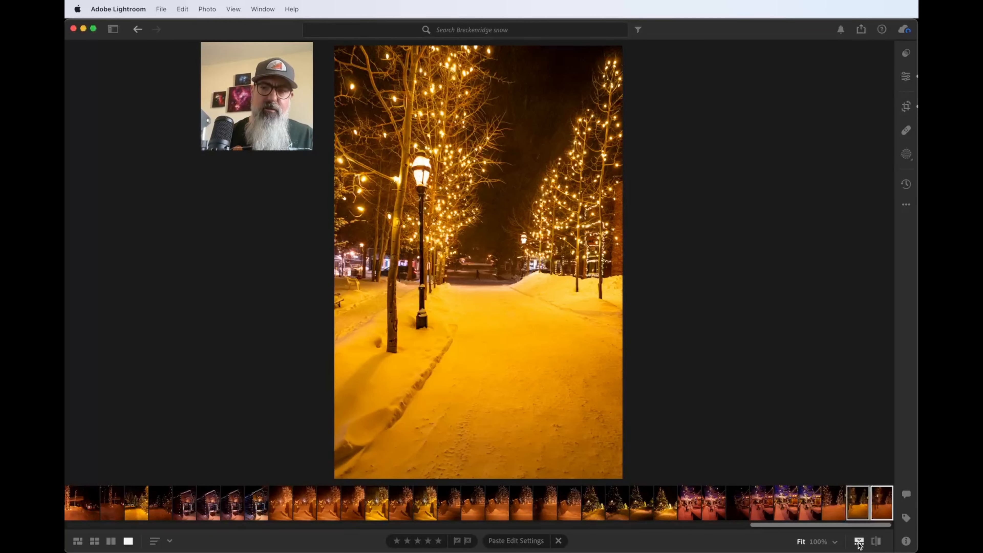
Toggle the filmstrip off and on, open the Local Market storefront photo from it, and hide the filmstrip again
click(859, 542)
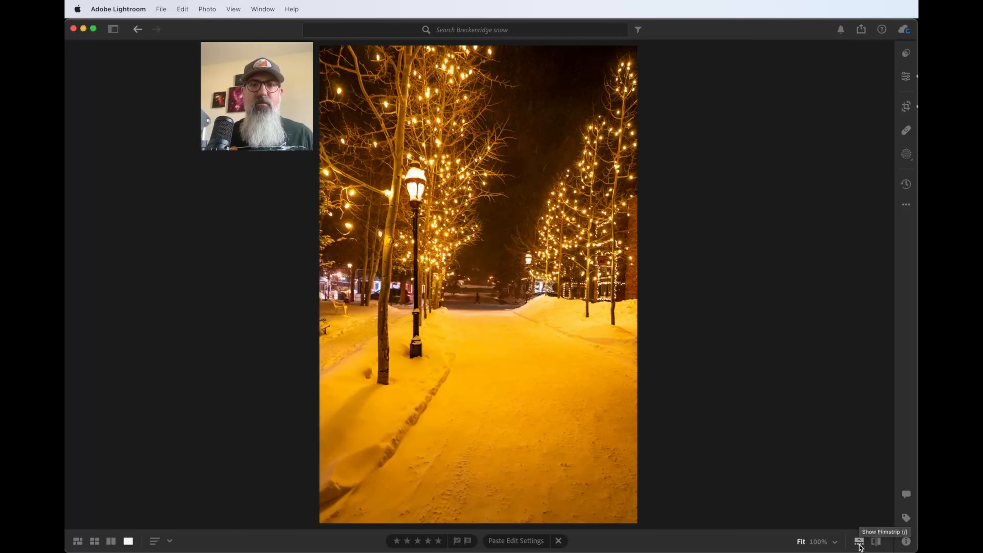
click(859, 542)
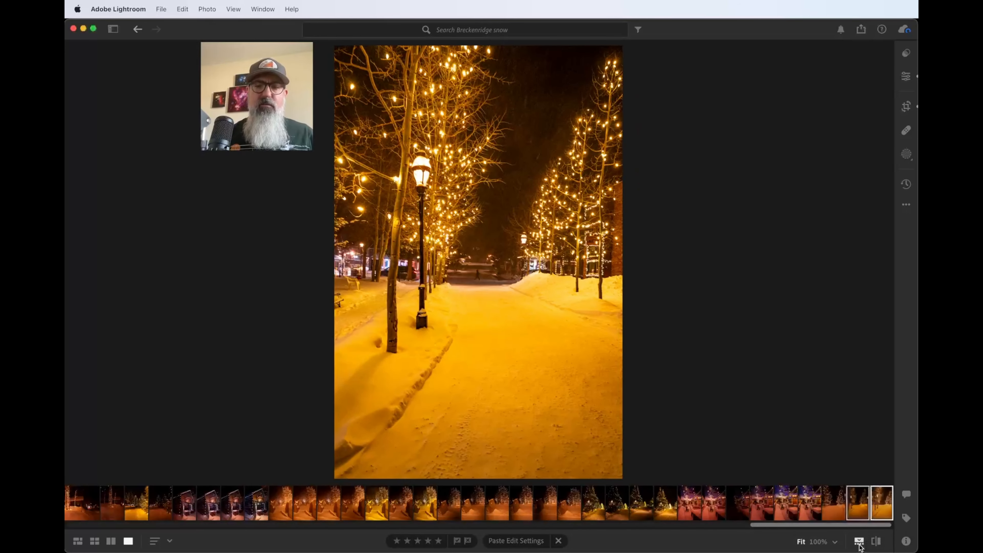
scroll(552, 513, left, 5)
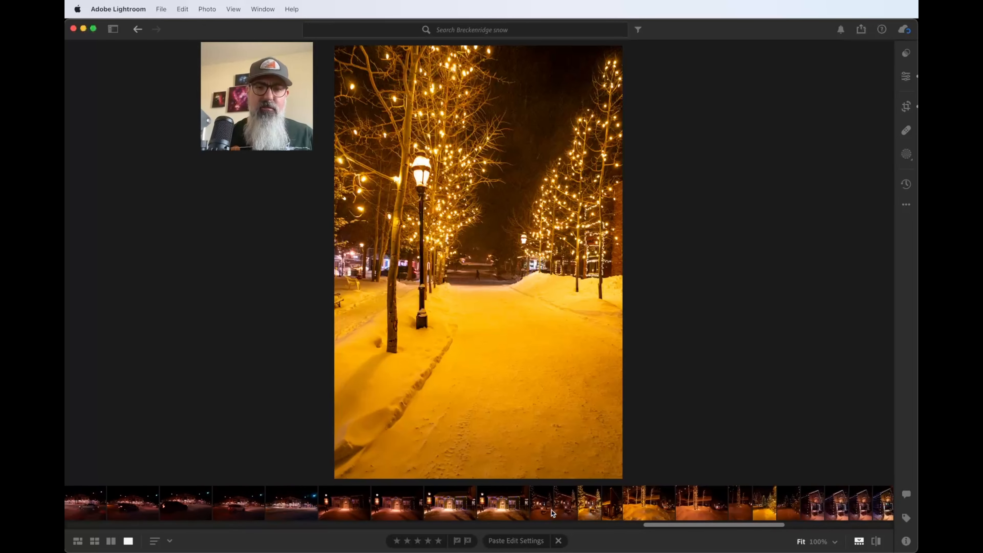
click(499, 511)
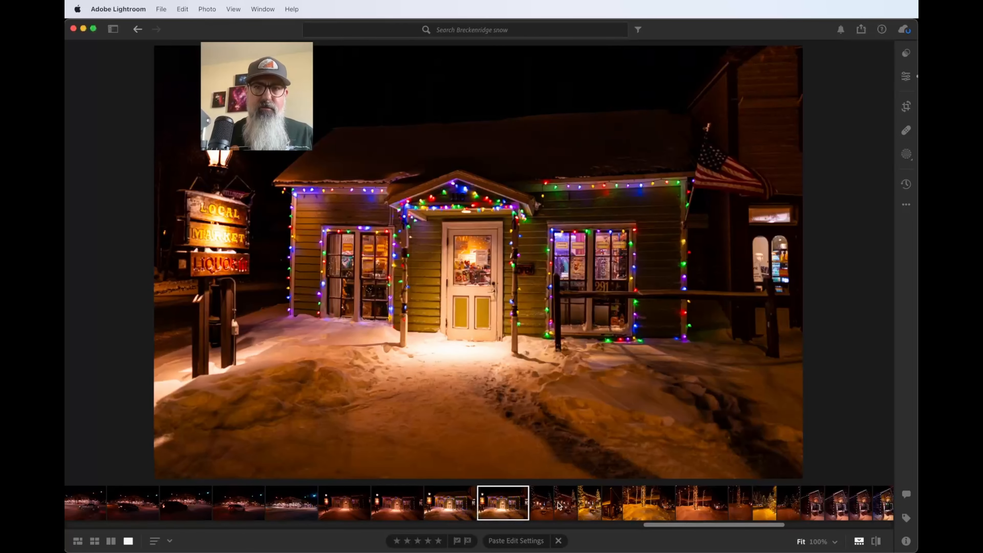
click(858, 541)
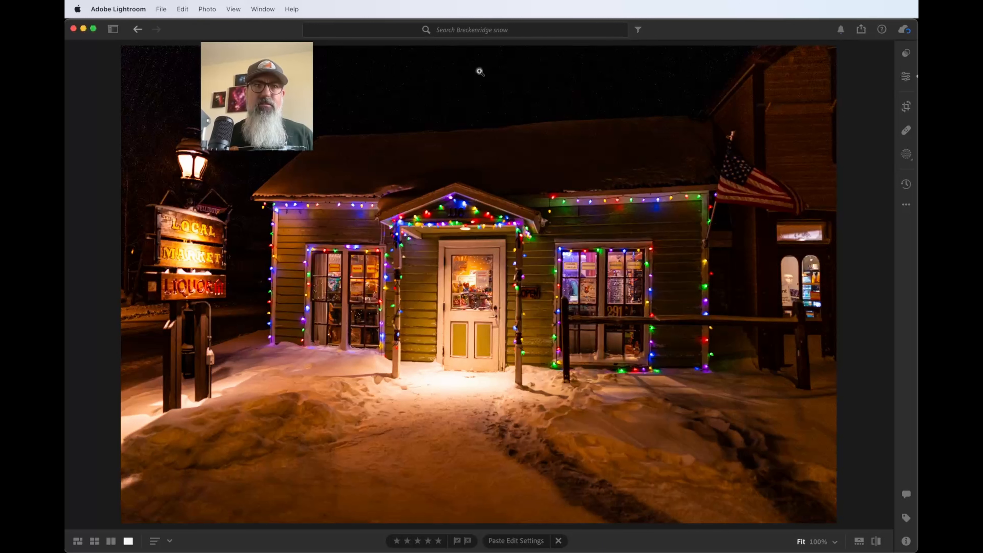
Step back and forward through the view history of the street photo's Versions, Masking and Healing views, ending in Crop
click(137, 29)
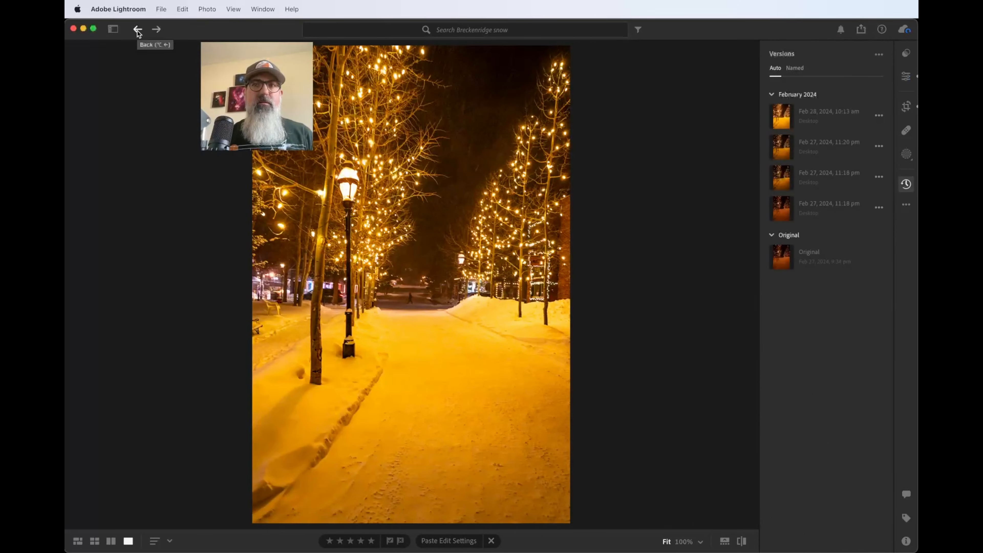
click(137, 30)
click(138, 29)
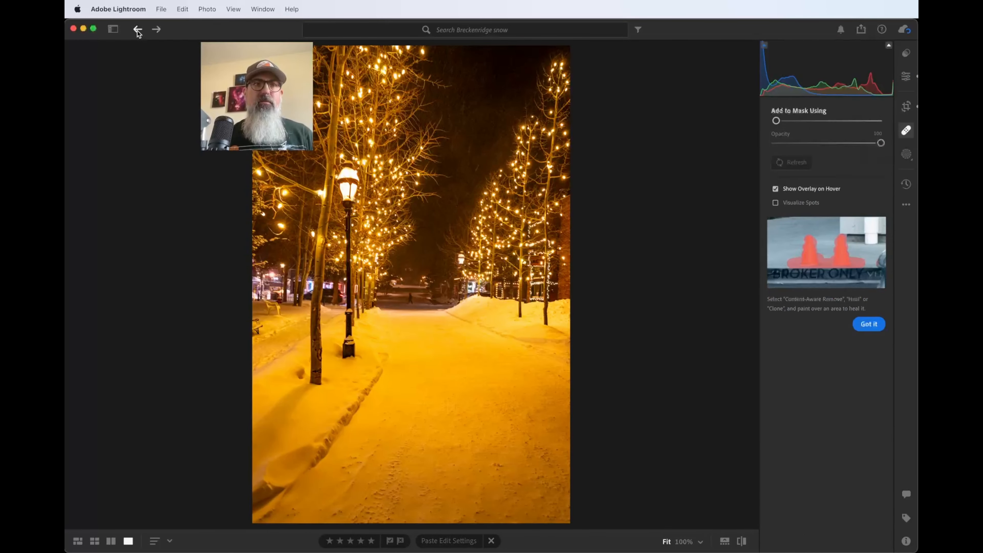
click(137, 30)
click(157, 30)
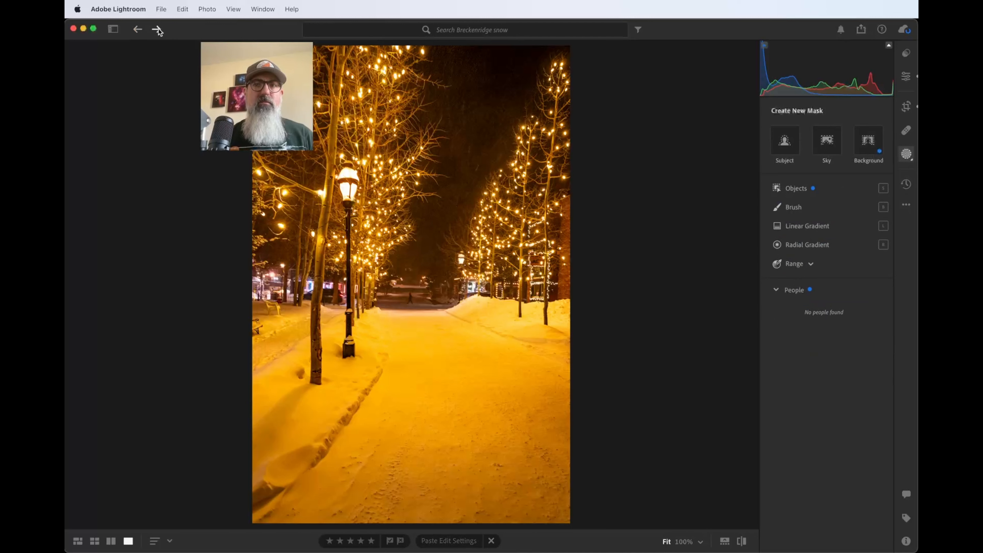
click(138, 30)
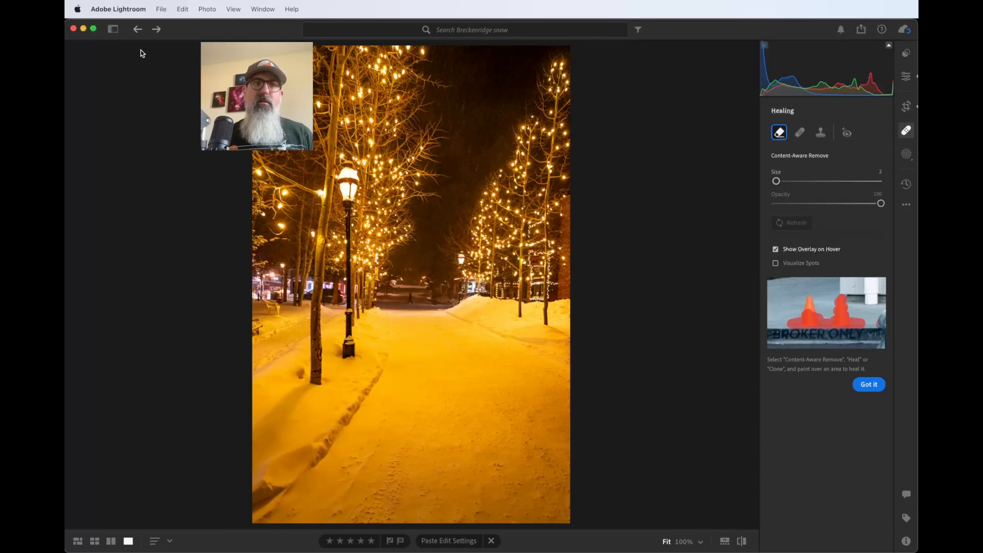
key(c)
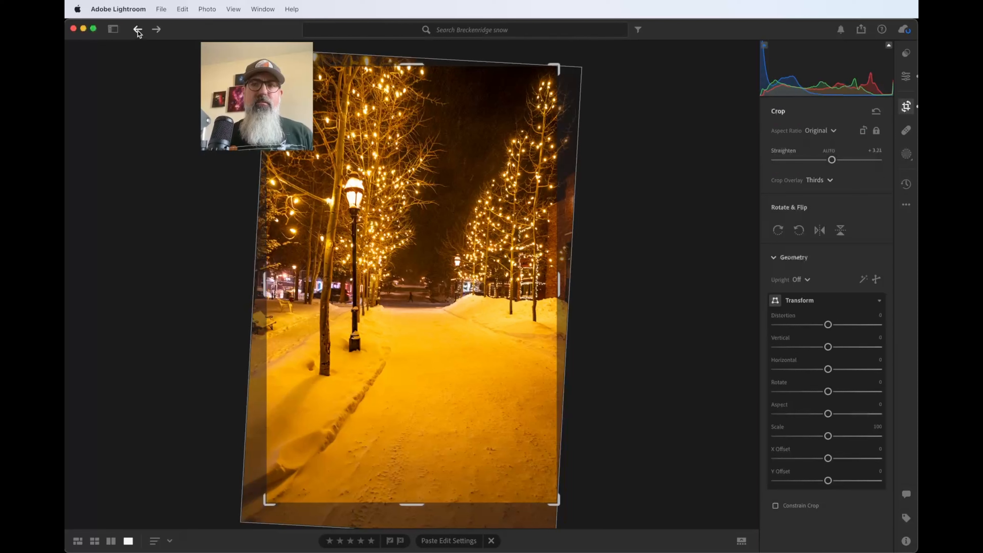